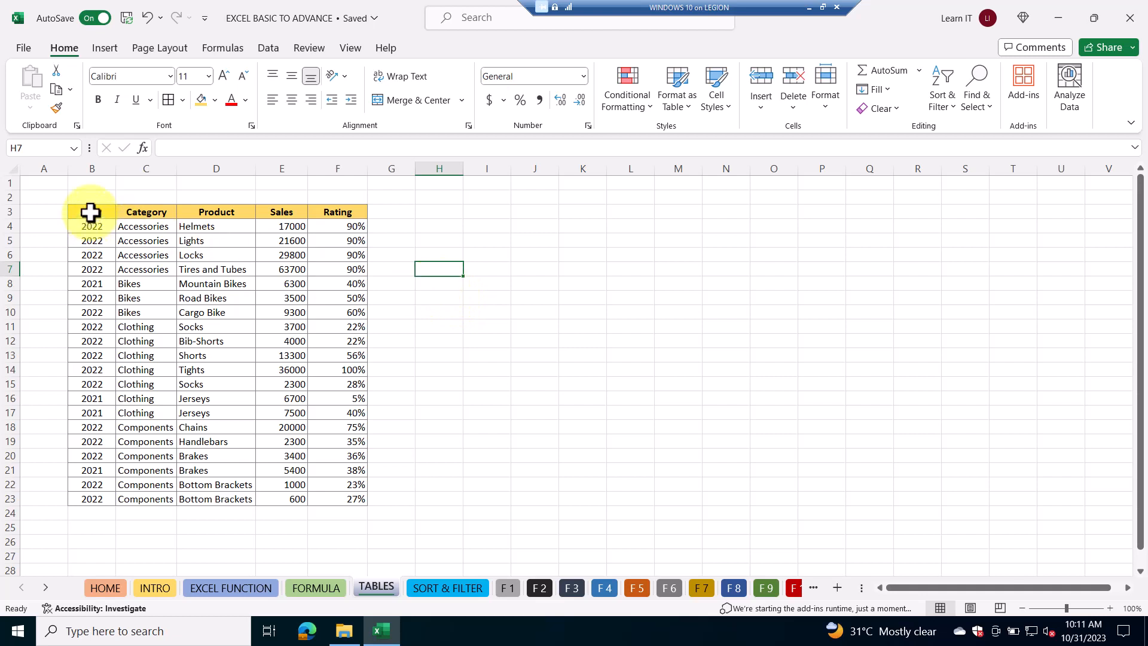
Examine the sales table in B3:F23, going through its Year, Category, Product, Sales and Rating columns and its individual records.
{"action": "left_click_drag", "start_coordinate": [90, 212], "coordinate": [331, 497]}
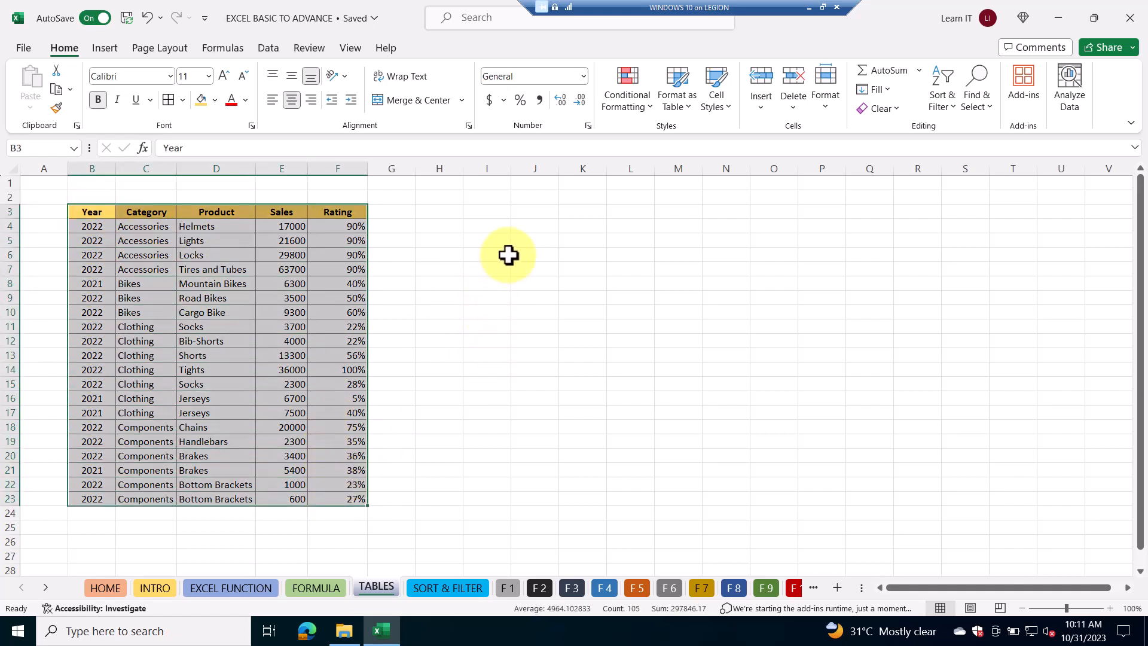
{"action": "left_click", "coordinate": [447, 280]}
{"action": "left_click_drag", "start_coordinate": [92, 226], "coordinate": [91, 500]}
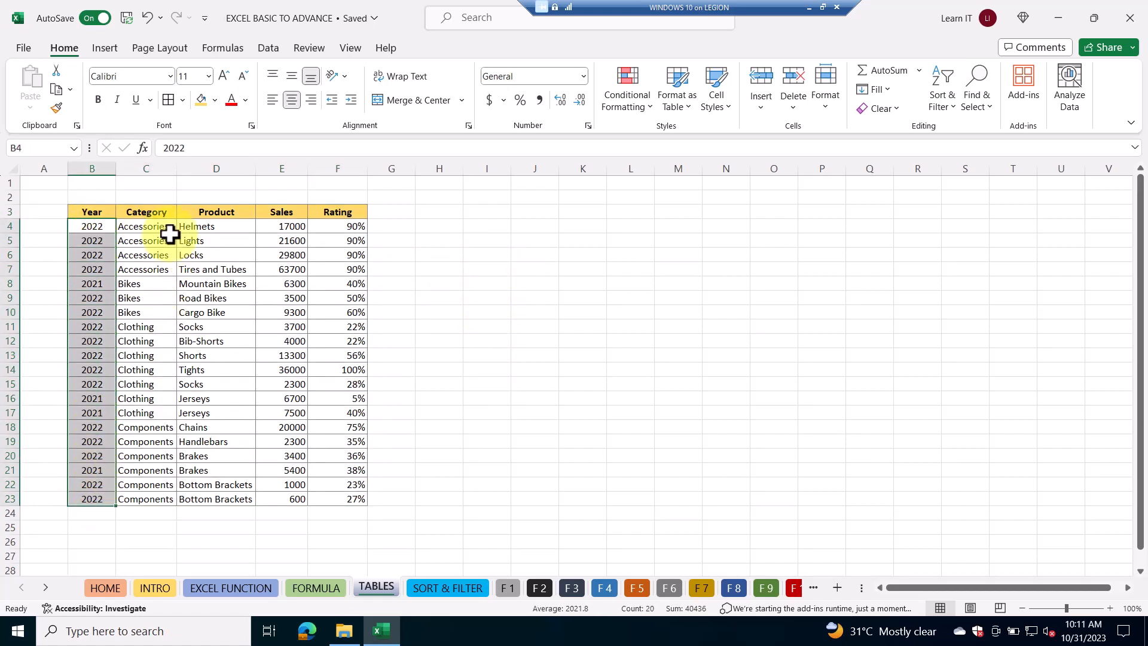
{"action": "left_click_drag", "start_coordinate": [170, 230], "coordinate": [234, 490]}
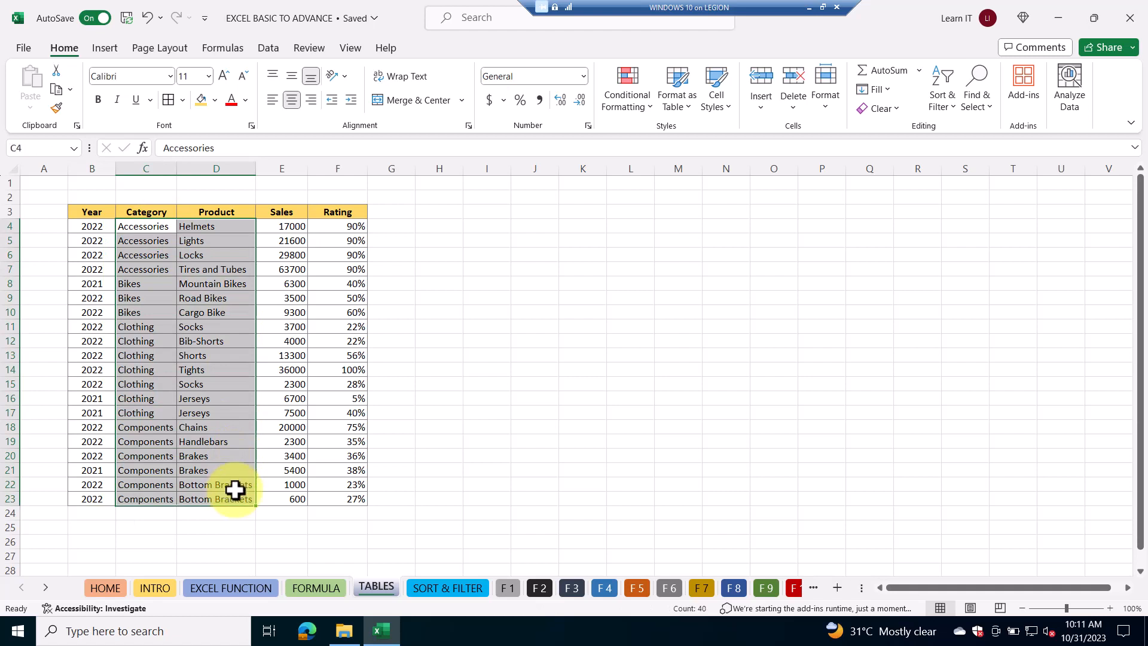
{"action": "left_click_drag", "start_coordinate": [295, 228], "coordinate": [377, 456]}
{"action": "left_click", "coordinate": [440, 398]}
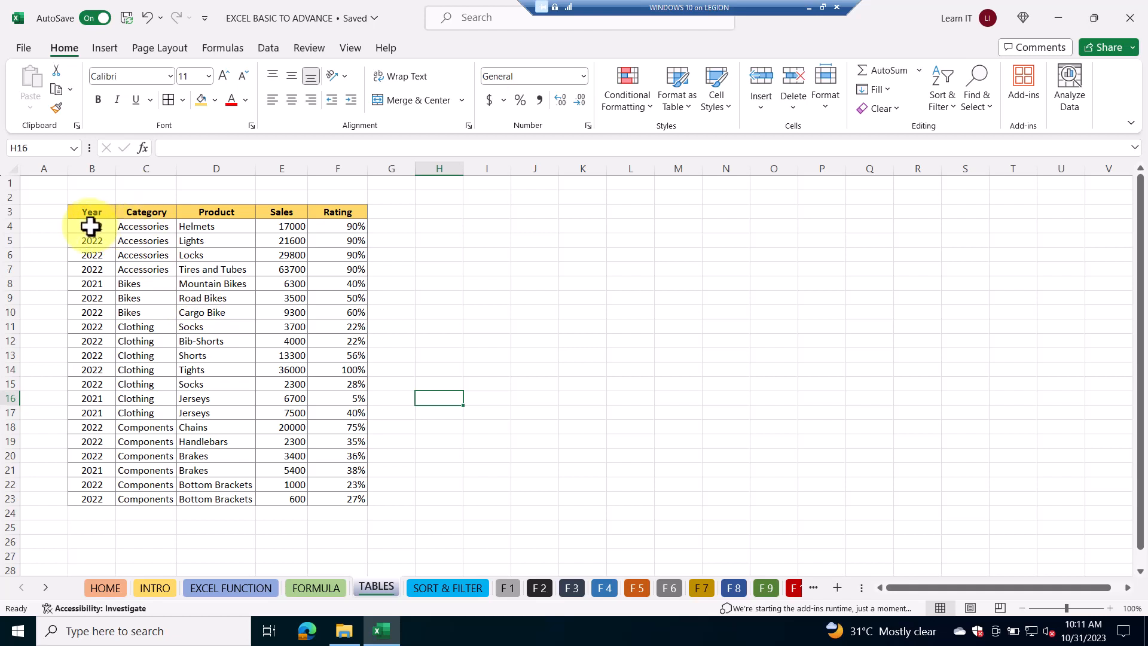
{"action": "left_click_drag", "start_coordinate": [90, 226], "coordinate": [342, 225]}
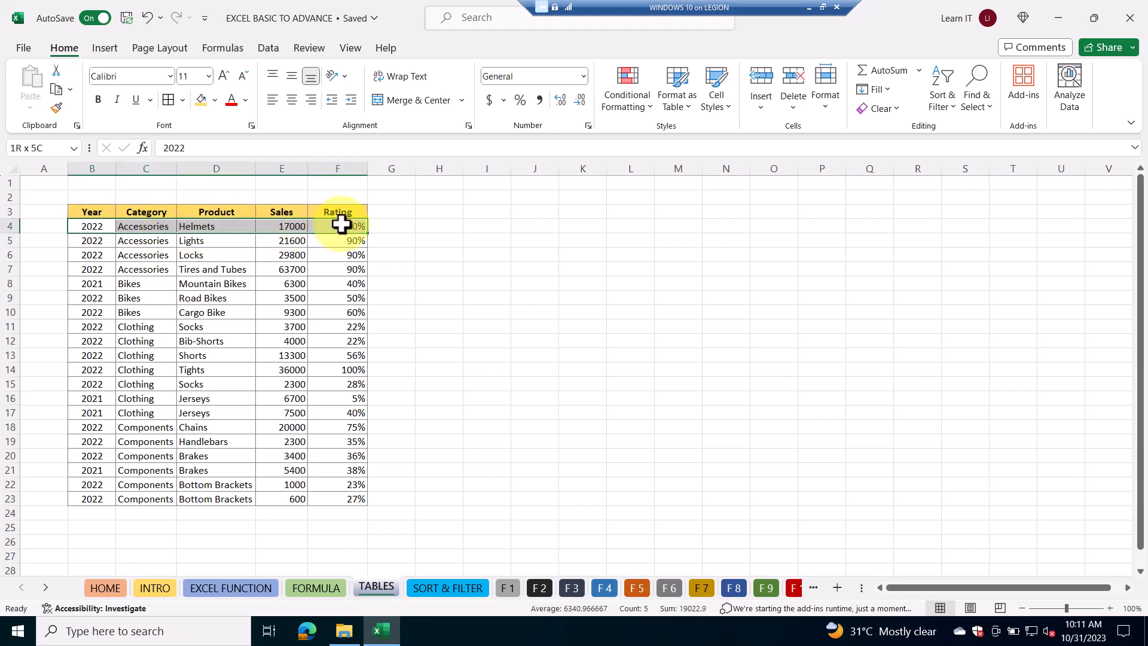
{"action": "left_click_drag", "start_coordinate": [84, 241], "coordinate": [212, 240]}
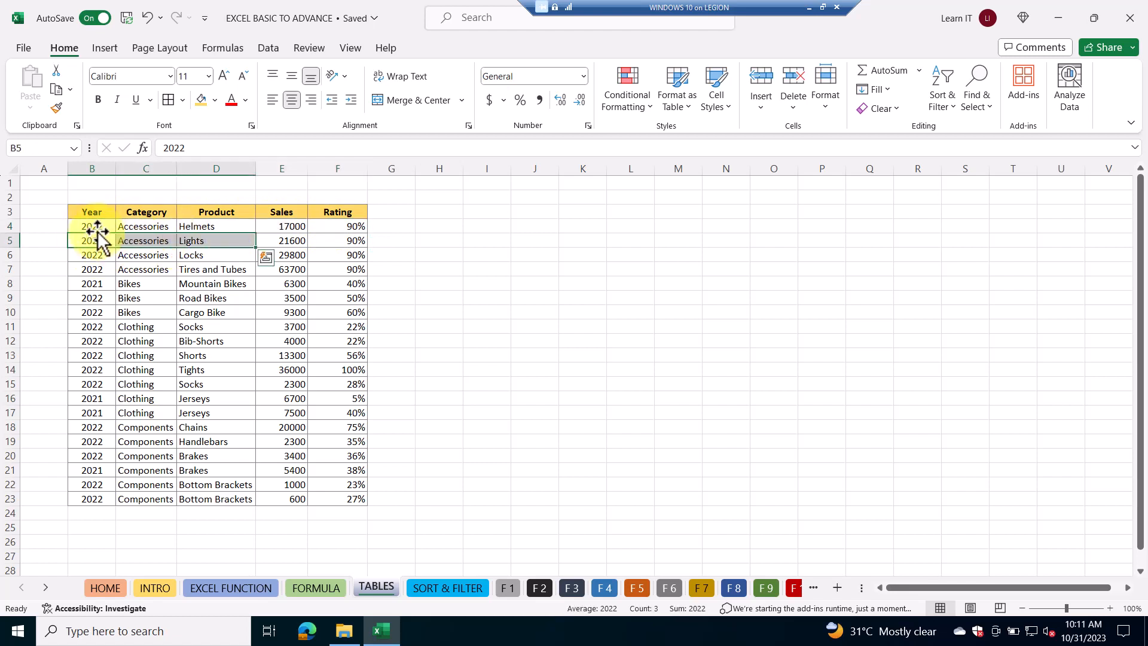
{"action": "left_click", "coordinate": [94, 256]}
{"action": "left_click", "coordinate": [94, 271]}
{"action": "left_click", "coordinate": [102, 304]}
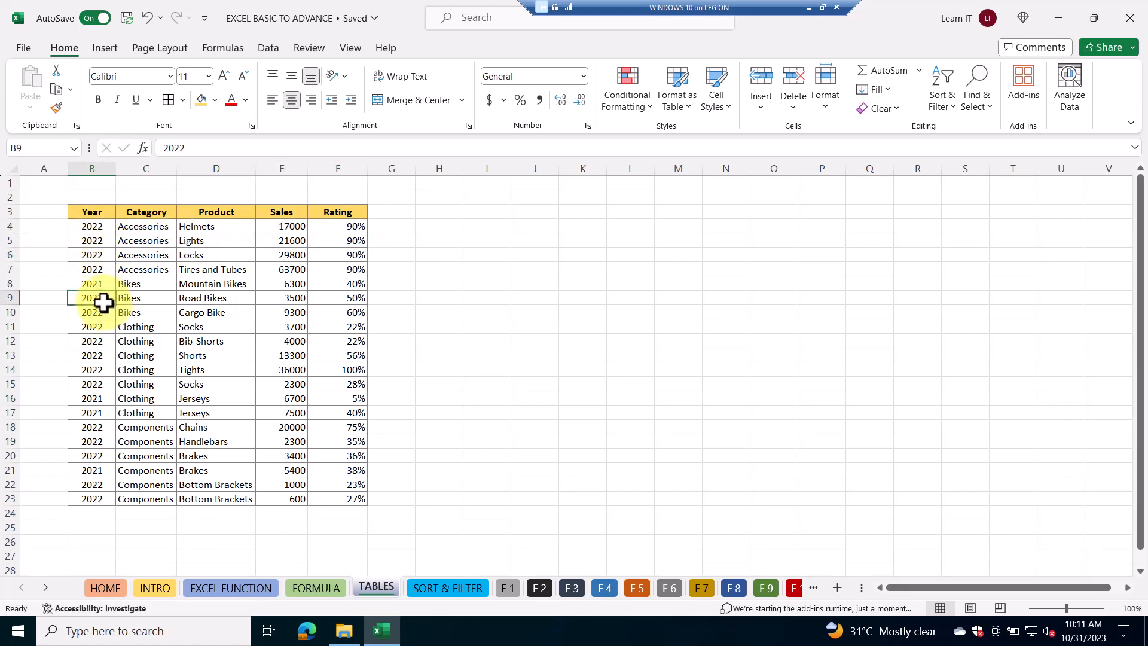
{"action": "left_click", "coordinate": [104, 314]}
{"action": "left_click", "coordinate": [106, 339]}
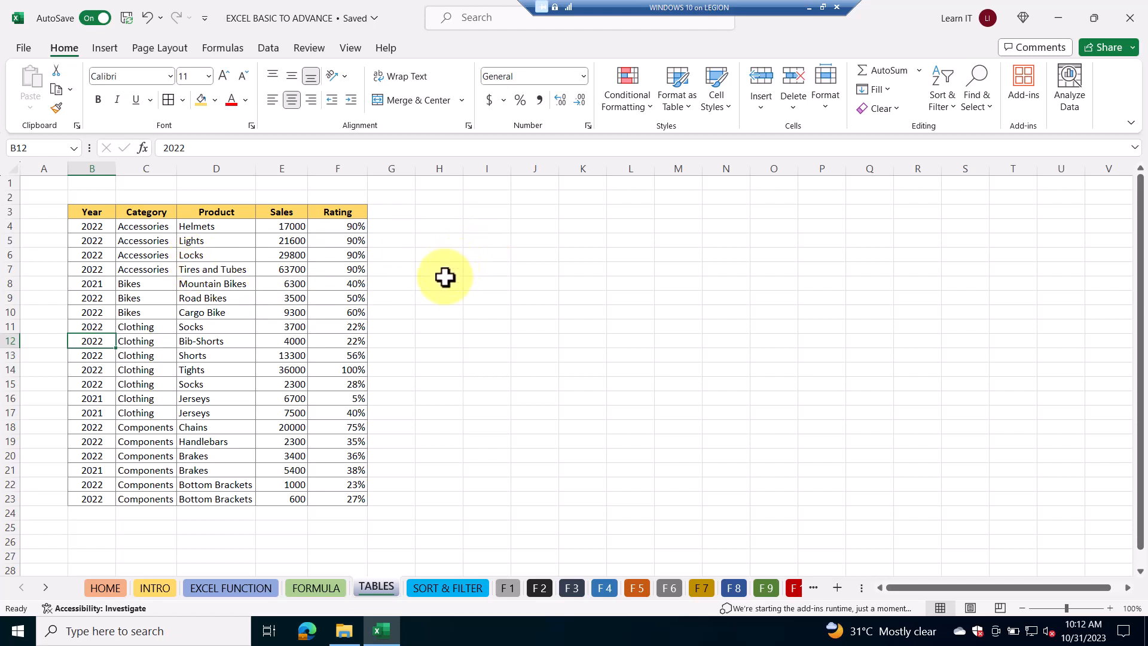
Enter a COUNTIF formula in I7 that counts the entries equal to "2022" in the Year range B4:B23.
{"action": "left_click", "coordinate": [482, 270]}
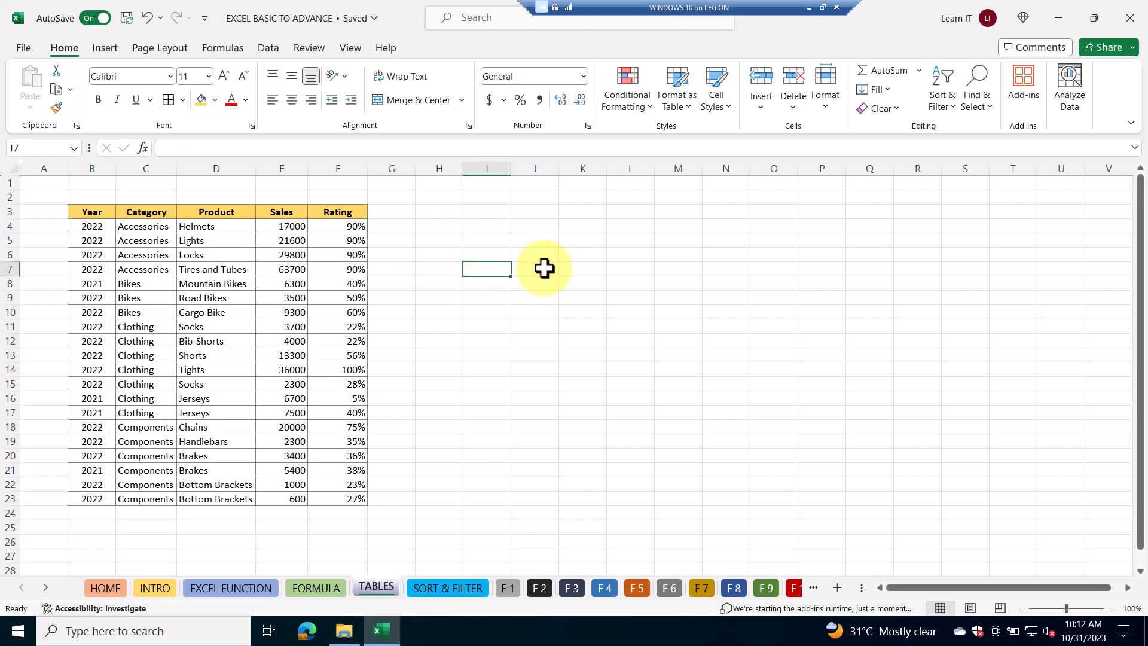
{"action": "type", "text": "=count"}
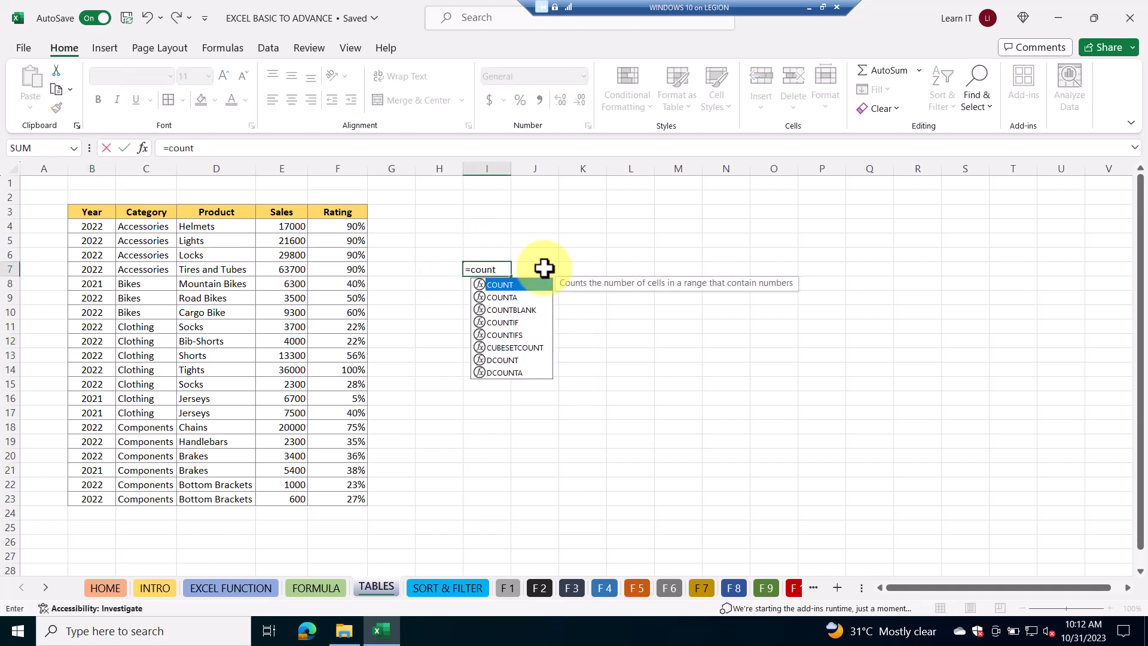
{"action": "type", "text": "if("}
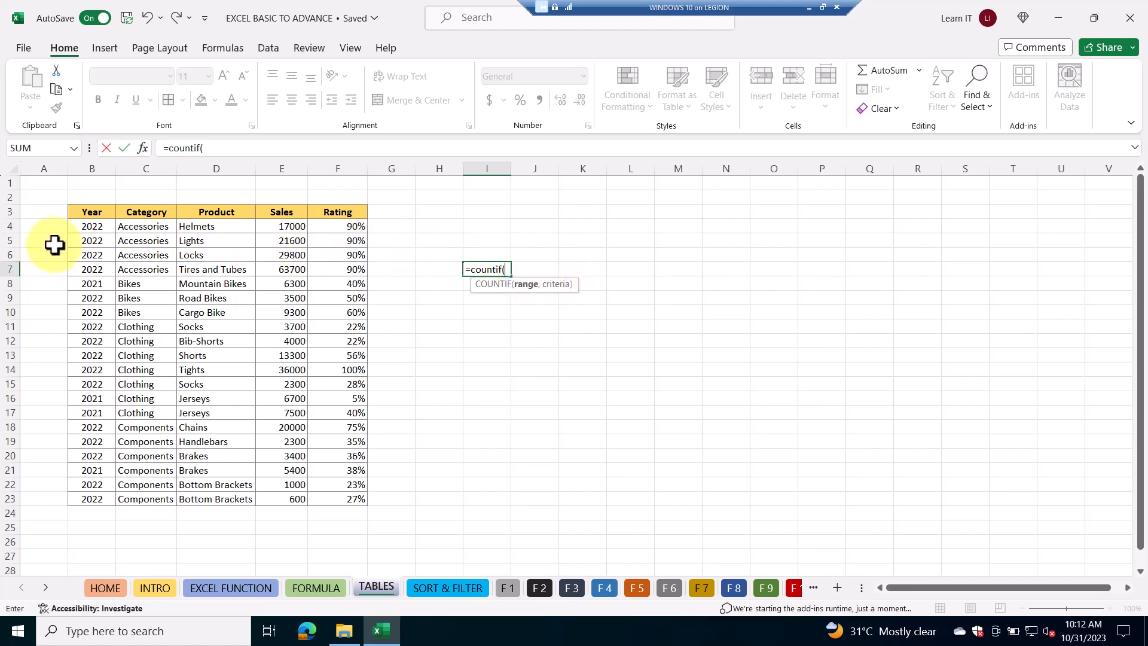
{"action": "left_click_drag", "start_coordinate": [89, 224], "coordinate": [90, 499]}
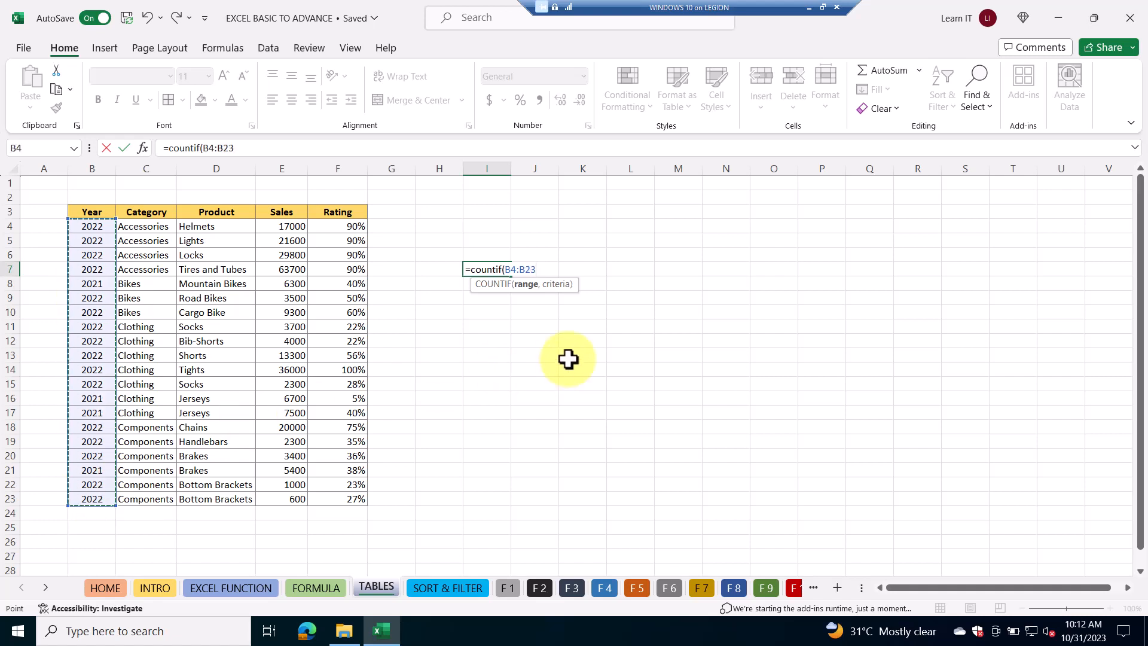
{"action": "type", "text": ",\"2022"}
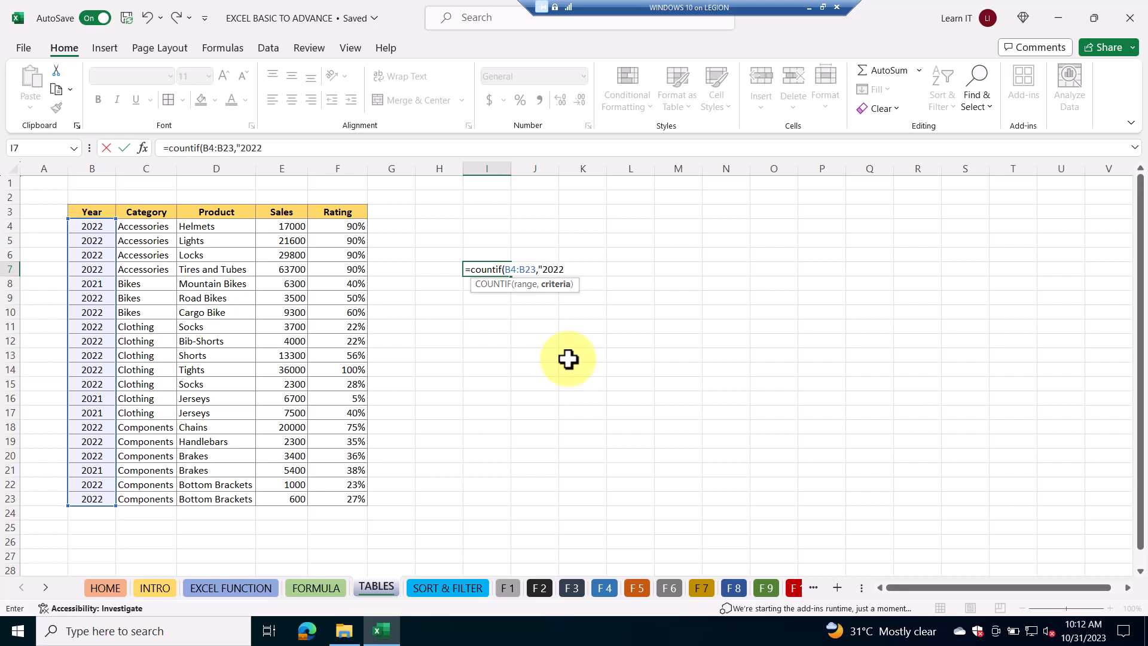
{"action": "type", "text": "\")"}
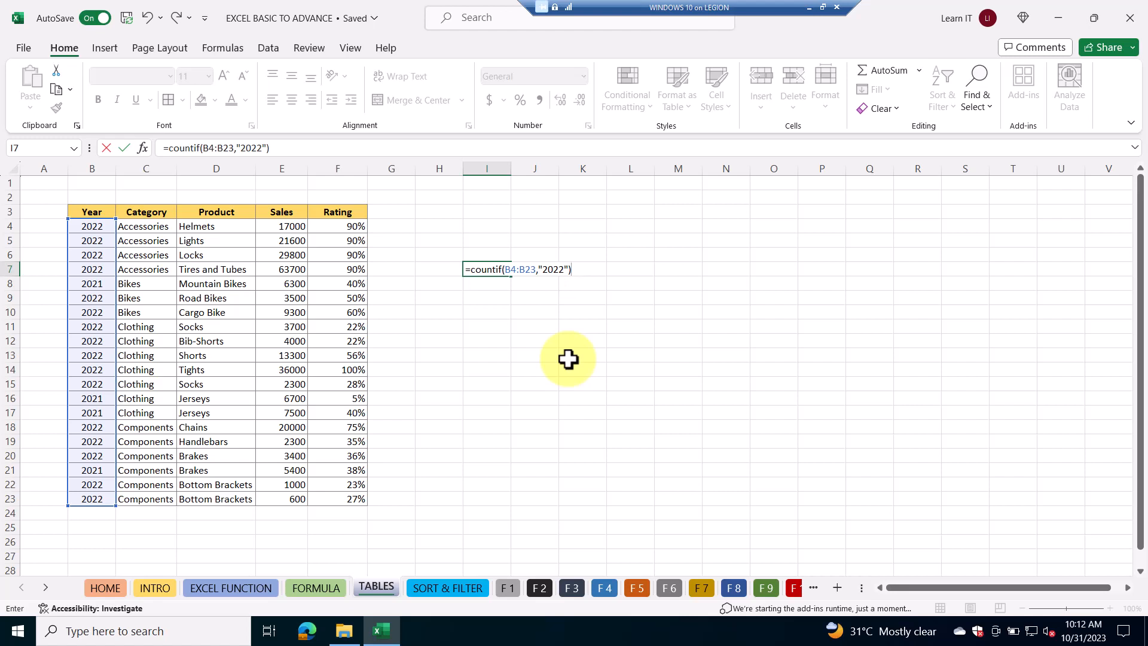
{"action": "key", "text": "Return"}
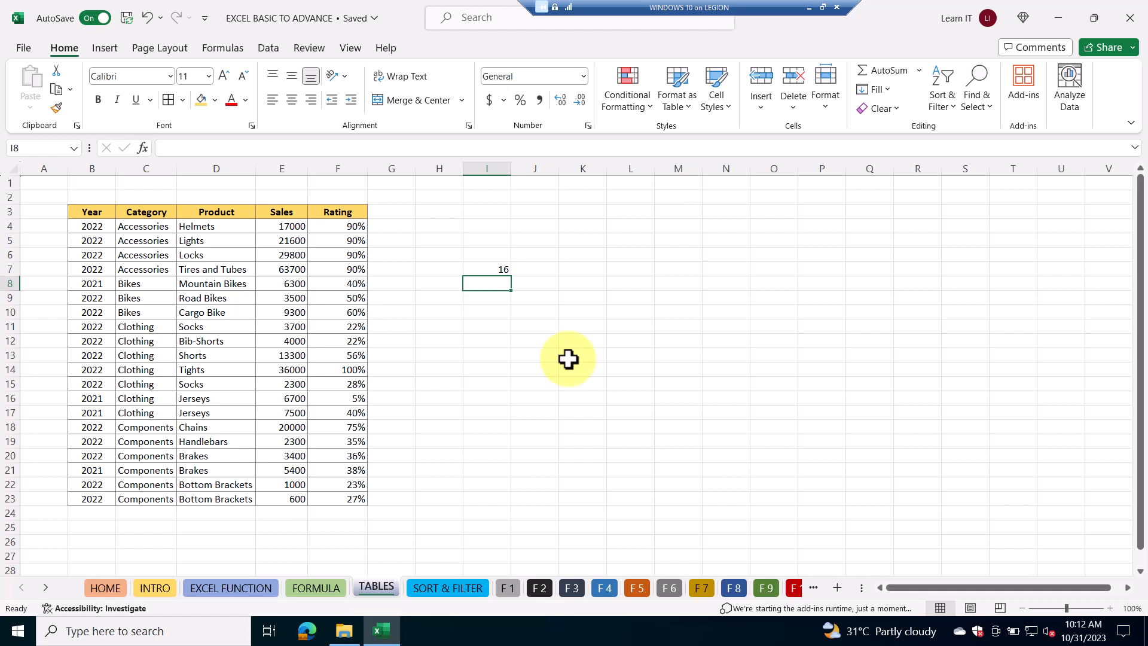
Change the criterion of the COUNTIF formula in I7 to "2021".
{"action": "double_click", "coordinate": [498, 269]}
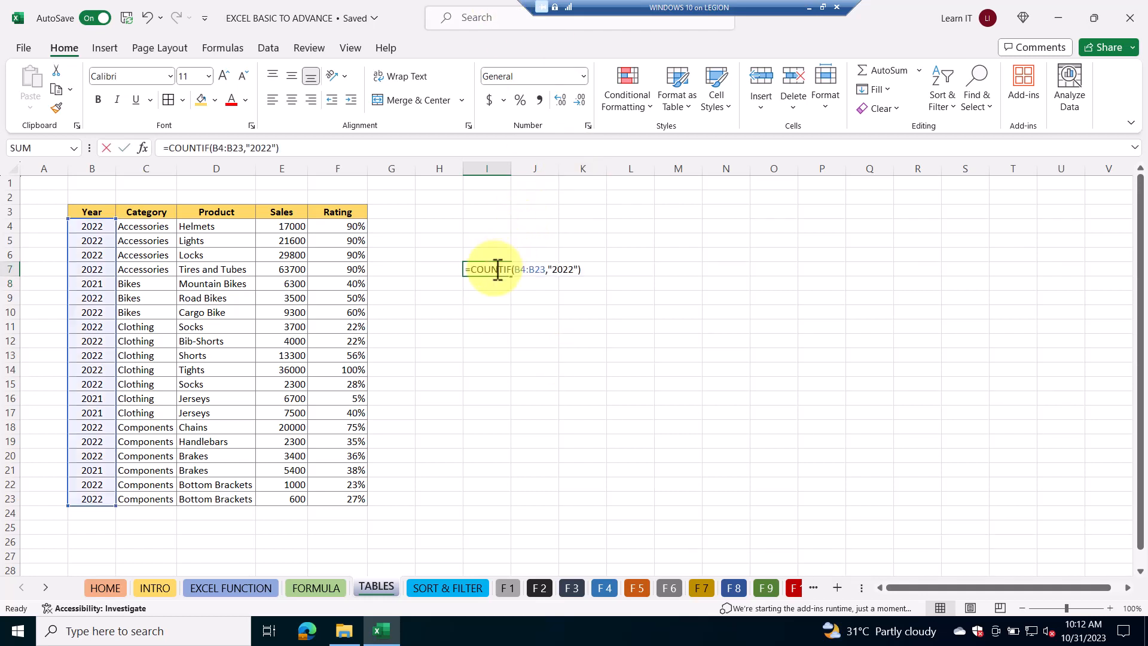
{"action": "left_click", "coordinate": [575, 269]}
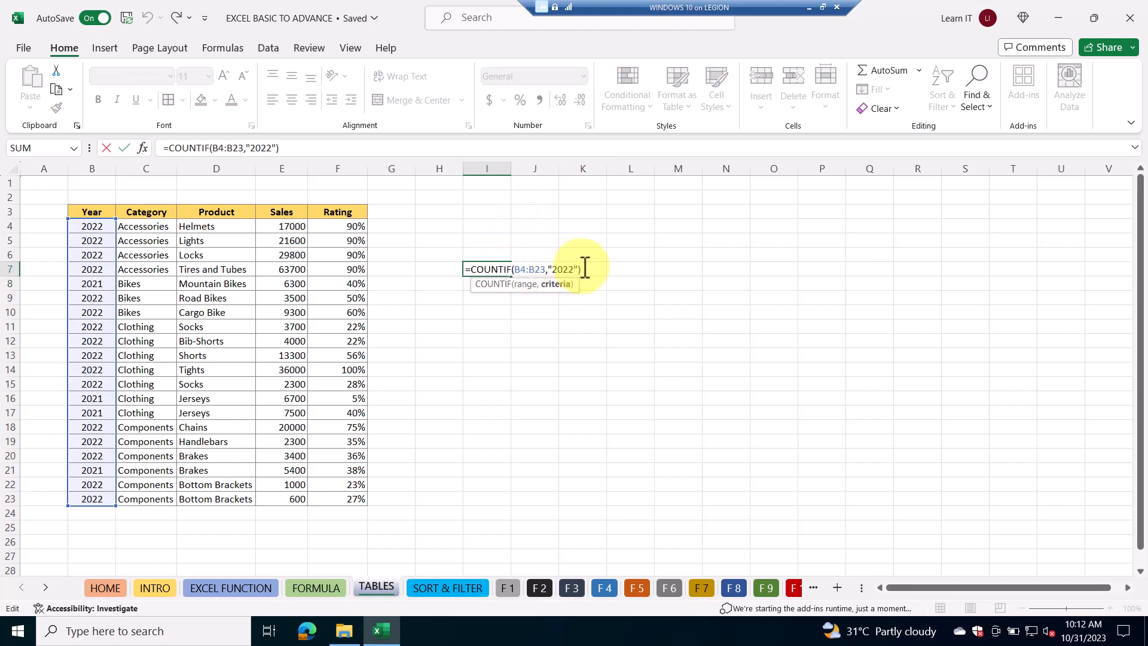
{"action": "key", "text": "BackSpace"}
{"action": "type", "text": "1"}
{"action": "key", "text": "Return"}
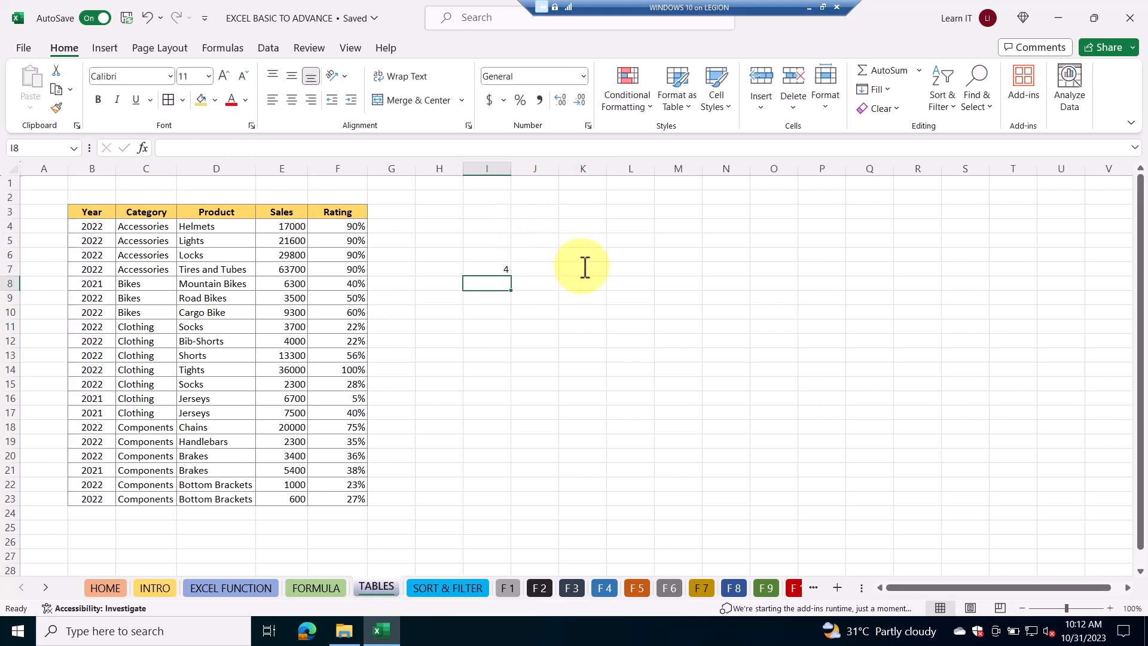
Replace the range of the COUNTIF formula in I7 with the Category cells C4:C23.
{"action": "left_click", "coordinate": [490, 272]}
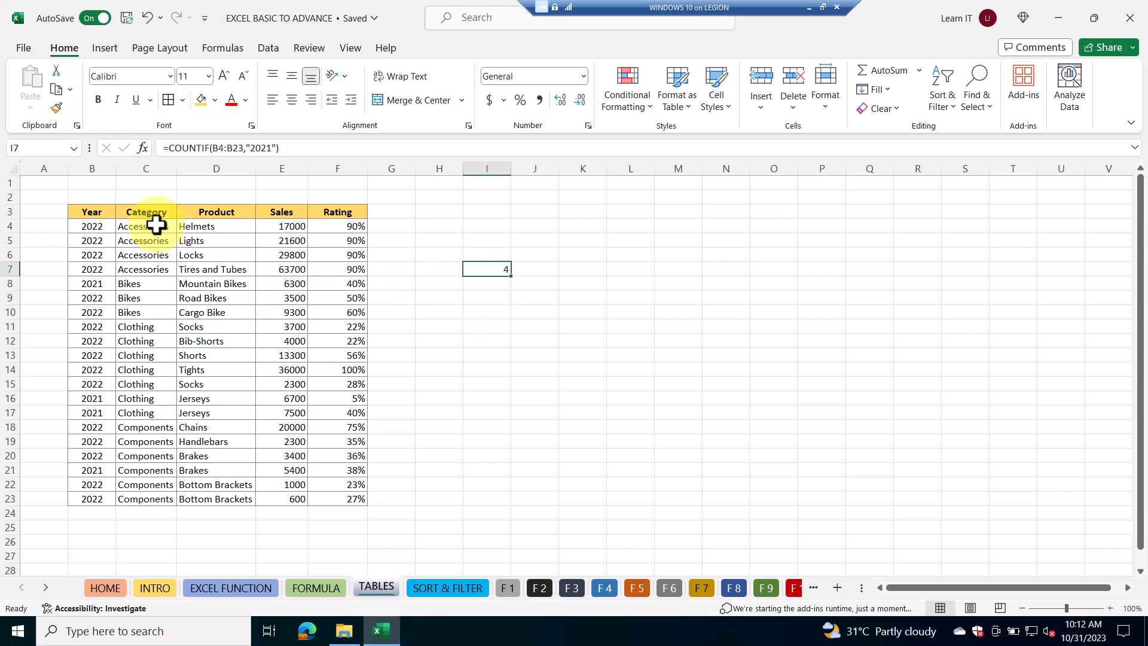
{"action": "left_click_drag", "start_coordinate": [156, 330], "coordinate": [151, 401]}
{"action": "left_click", "coordinate": [152, 413]}
{"action": "double_click", "coordinate": [487, 267]}
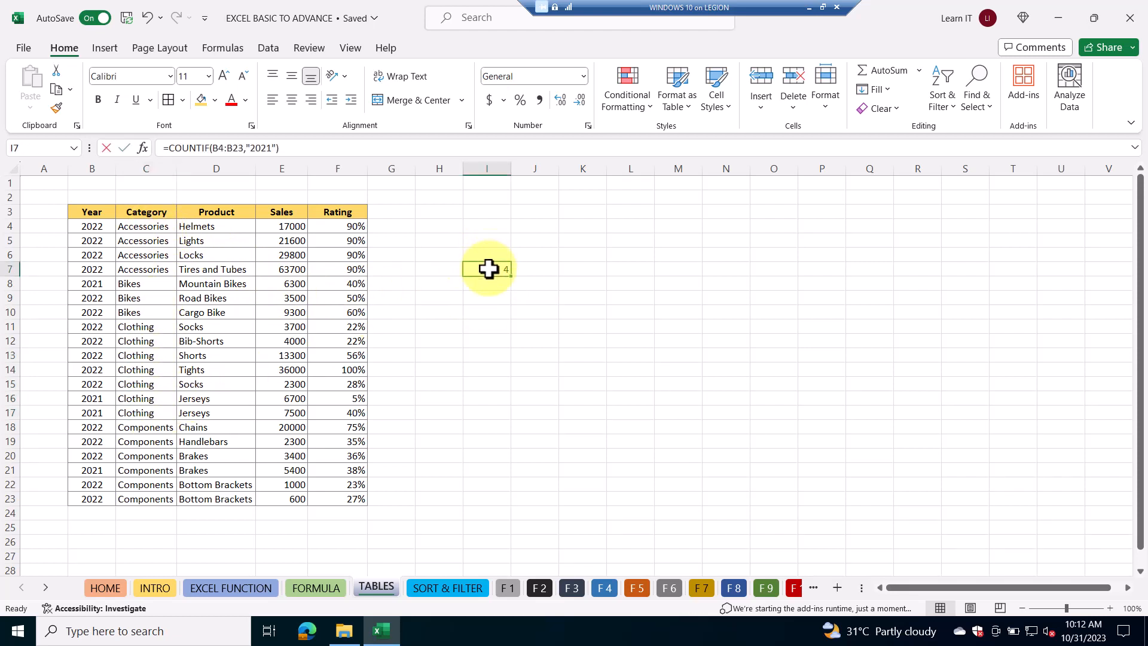
{"action": "left_click", "coordinate": [546, 268]}
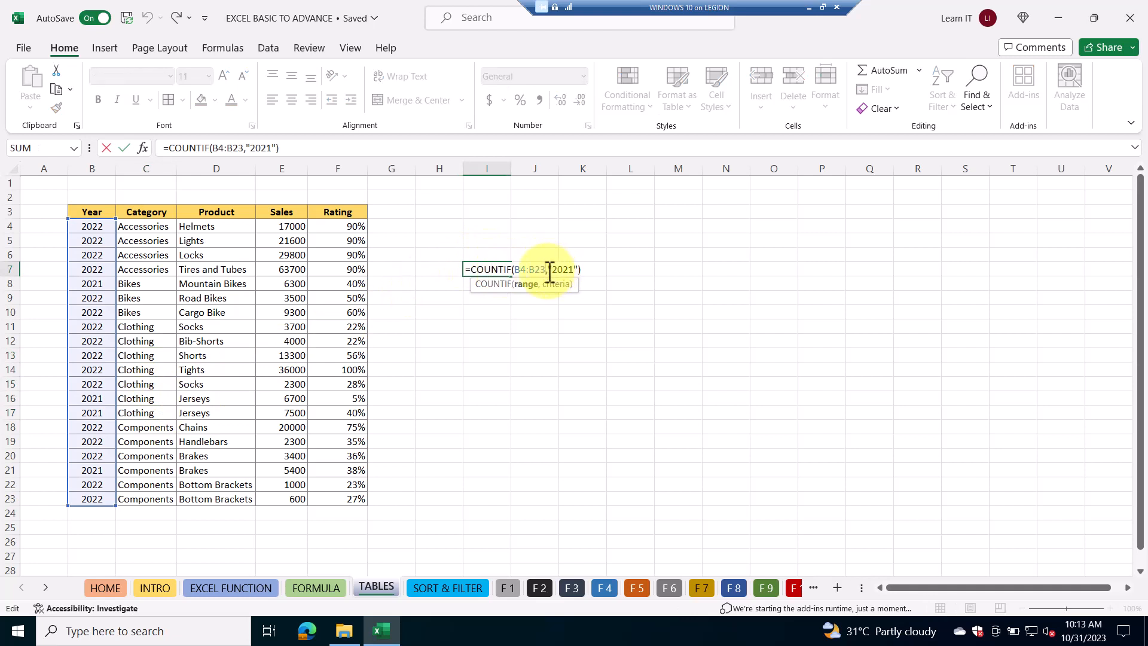
{"action": "key", "text": "BackSpace"}
{"action": "key", "text": "BackSpace"}
{"action": "key", "text": "BackSpace"}
{"action": "key", "text": "BackSpace"}
{"action": "key", "text": "BackSpace"}
{"action": "key", "text": "BackSpace"}
{"action": "key", "text": "BackSpace"}
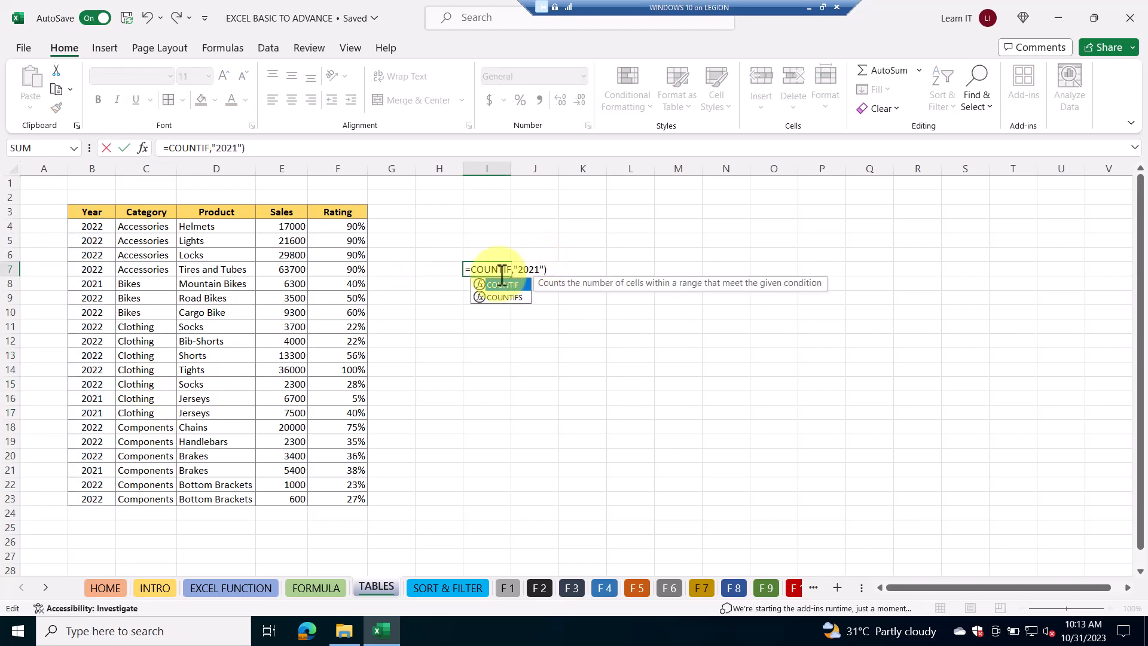
{"action": "type", "text": "("}
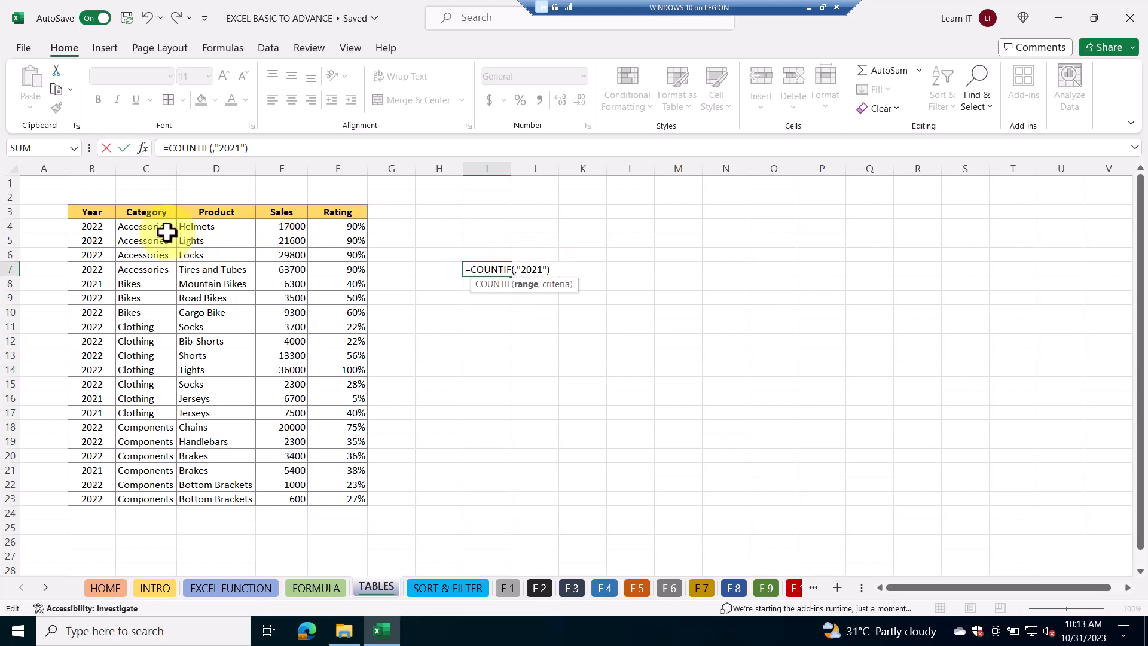
{"action": "left_click_drag", "start_coordinate": [164, 231], "coordinate": [159, 255]}
{"action": "left_click_drag", "start_coordinate": [163, 356], "coordinate": [153, 498]}
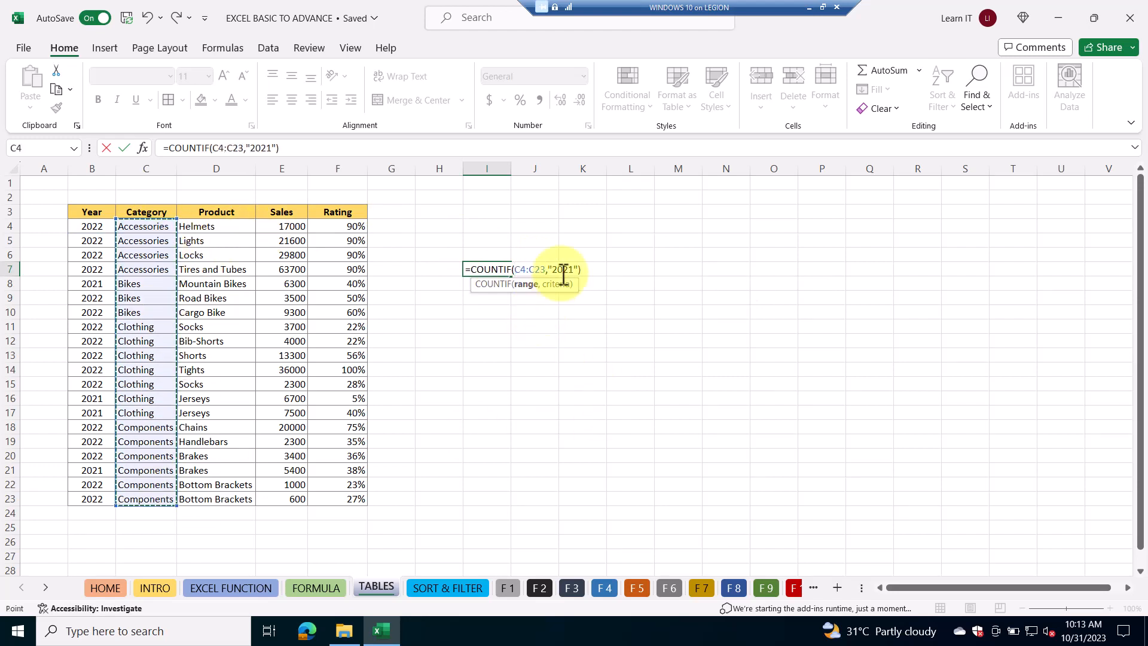
Set the criterion of the COUNTIF formula in I7 to "clothing" and commit the formula.
{"action": "left_click", "coordinate": [573, 270]}
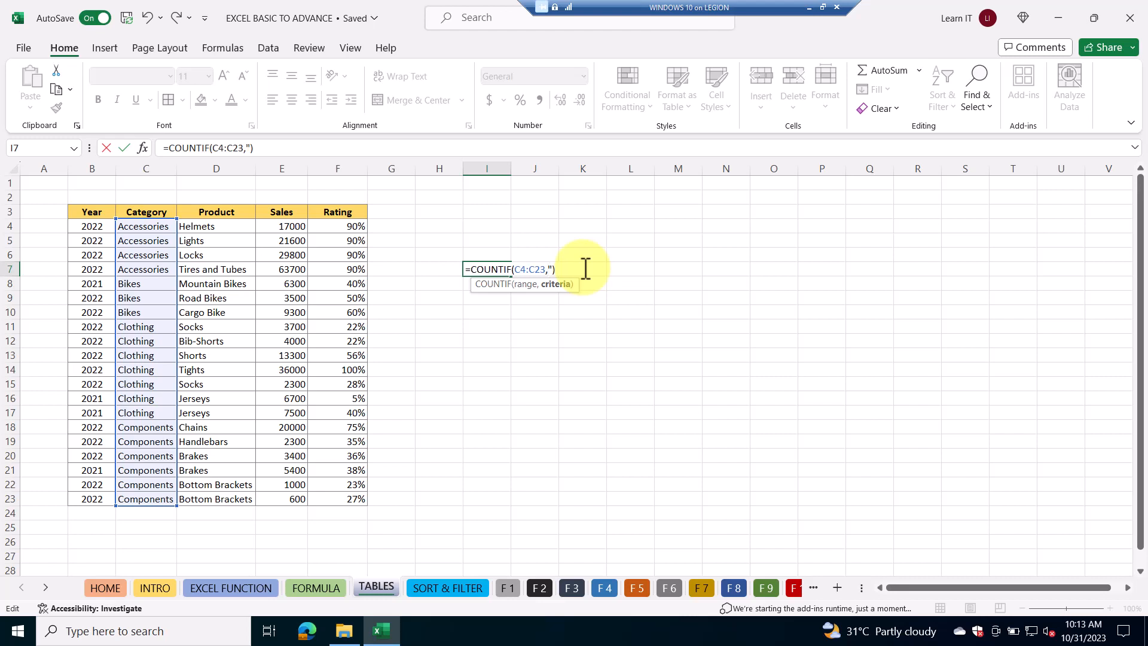
{"action": "type", "text": "clothing"}
{"action": "left_click", "coordinate": [551, 269]}
{"action": "key", "text": "BackSpace"}
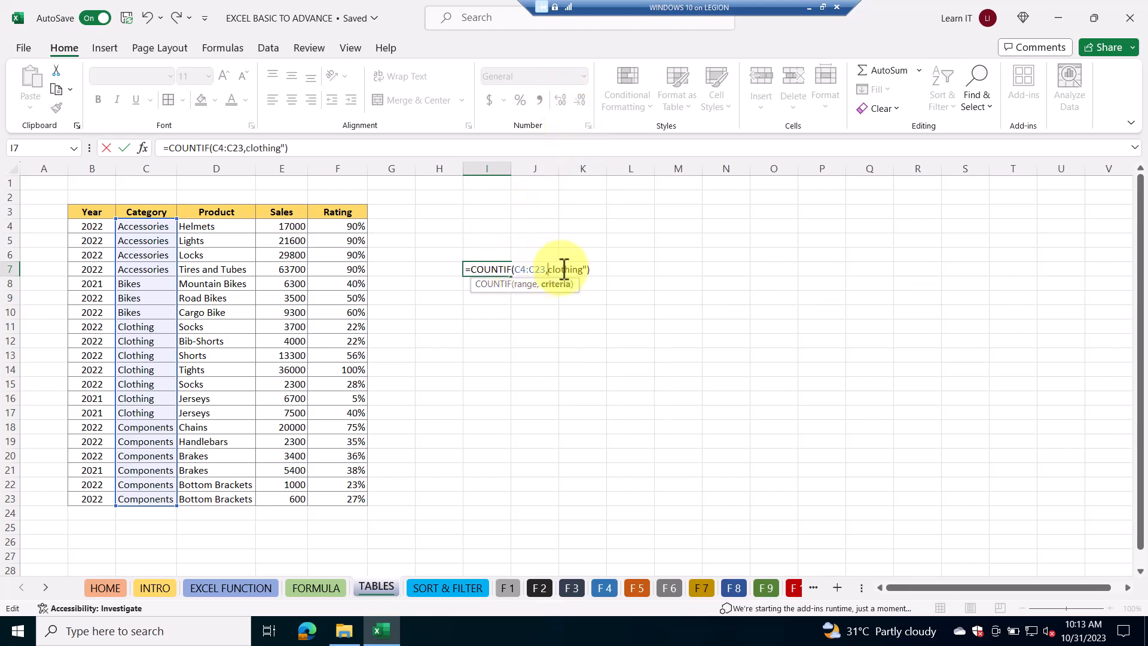
{"action": "type", "text": "\""}
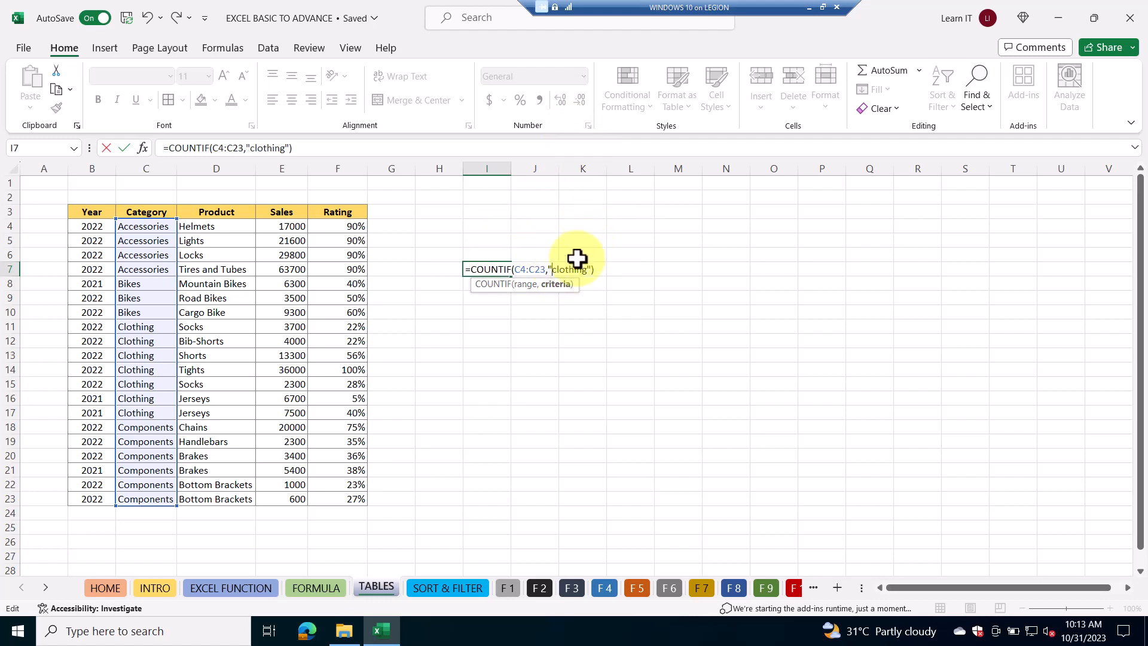
{"action": "left_click", "coordinate": [600, 269]}
{"action": "key", "text": "Return"}
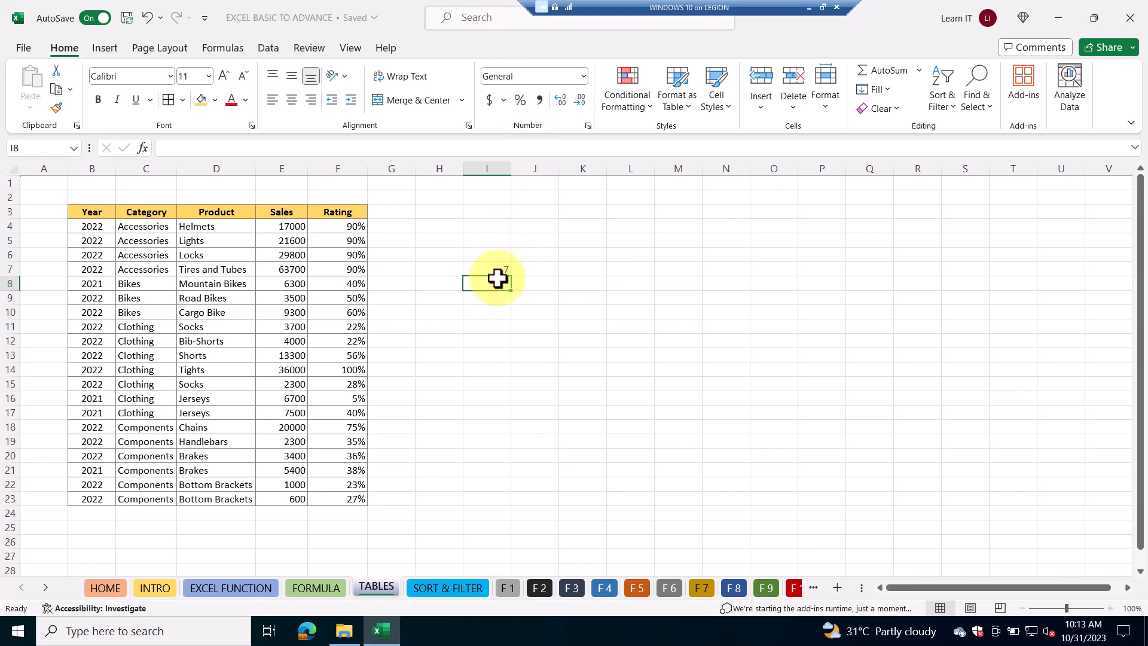
Label the formula columns by entering the headings "countif" in I6 and "sumif" in J6.
{"action": "left_click", "coordinate": [494, 254]}
{"action": "type", "text": "co"}
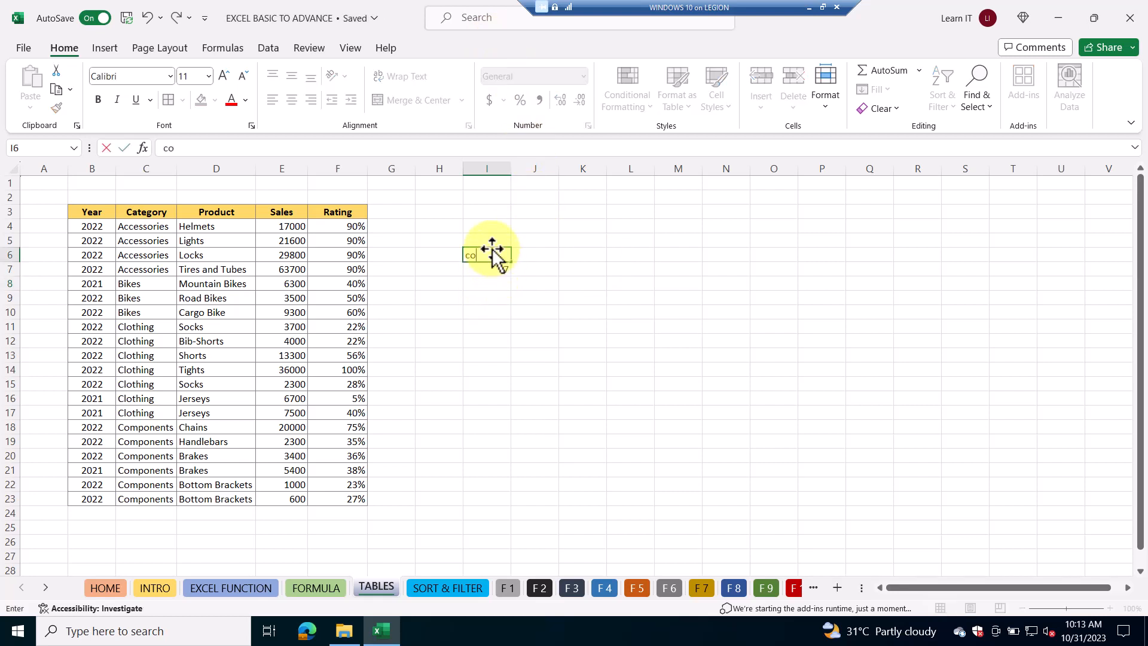
{"action": "type", "text": "untif"}
{"action": "left_click", "coordinate": [543, 256]}
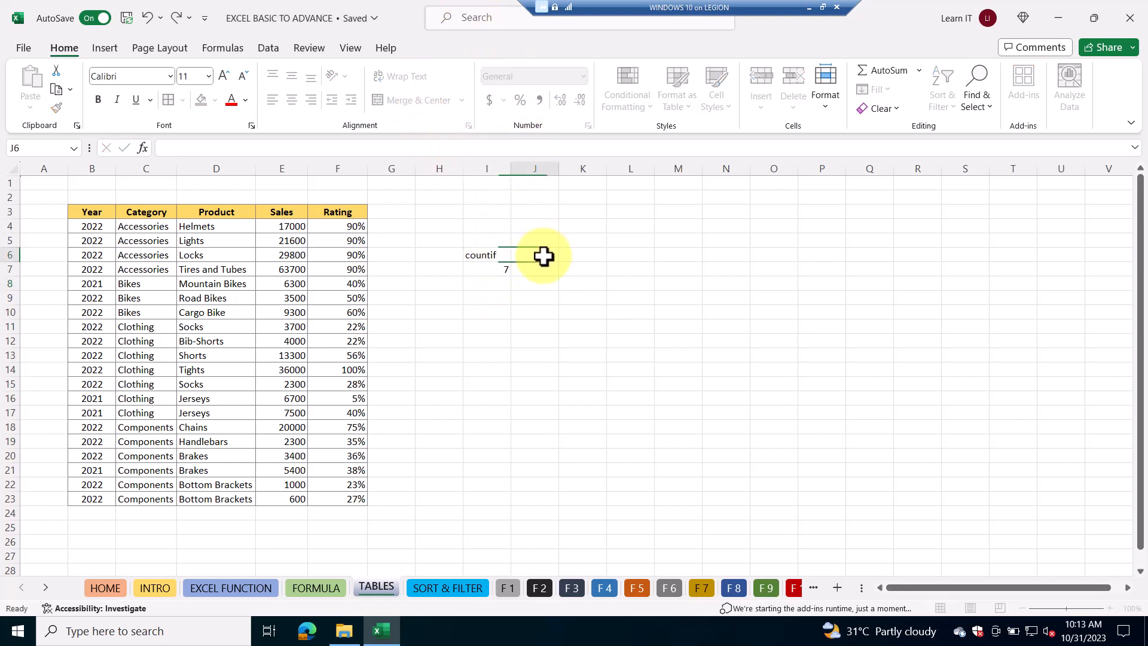
{"action": "type", "text": "sumif"}
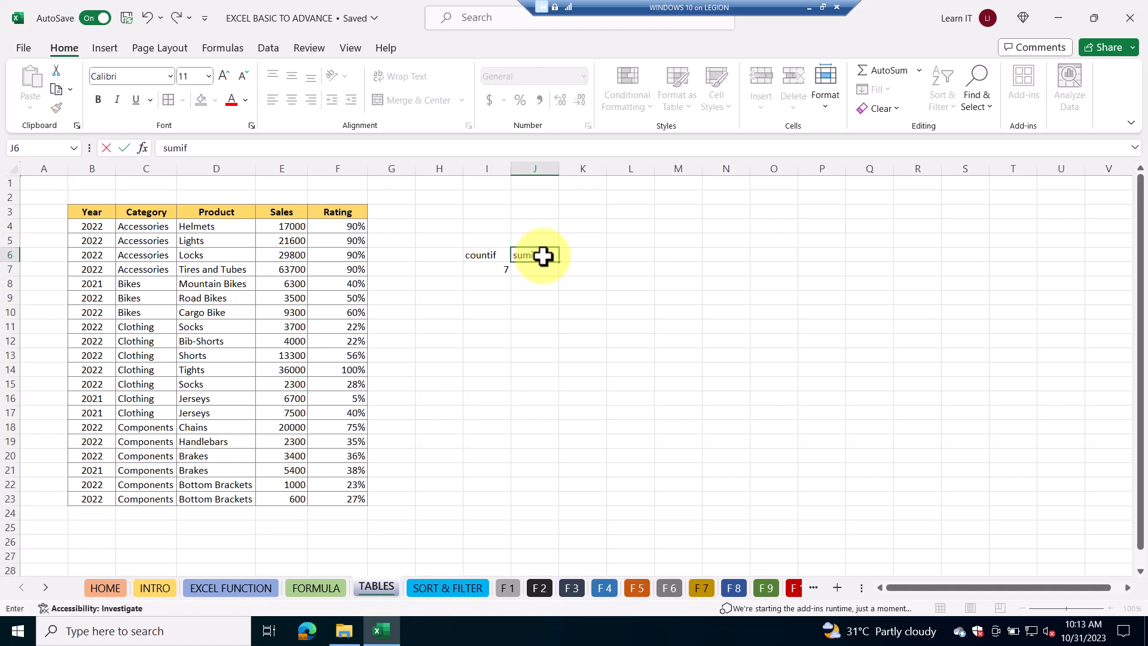
{"action": "key", "text": "Return"}
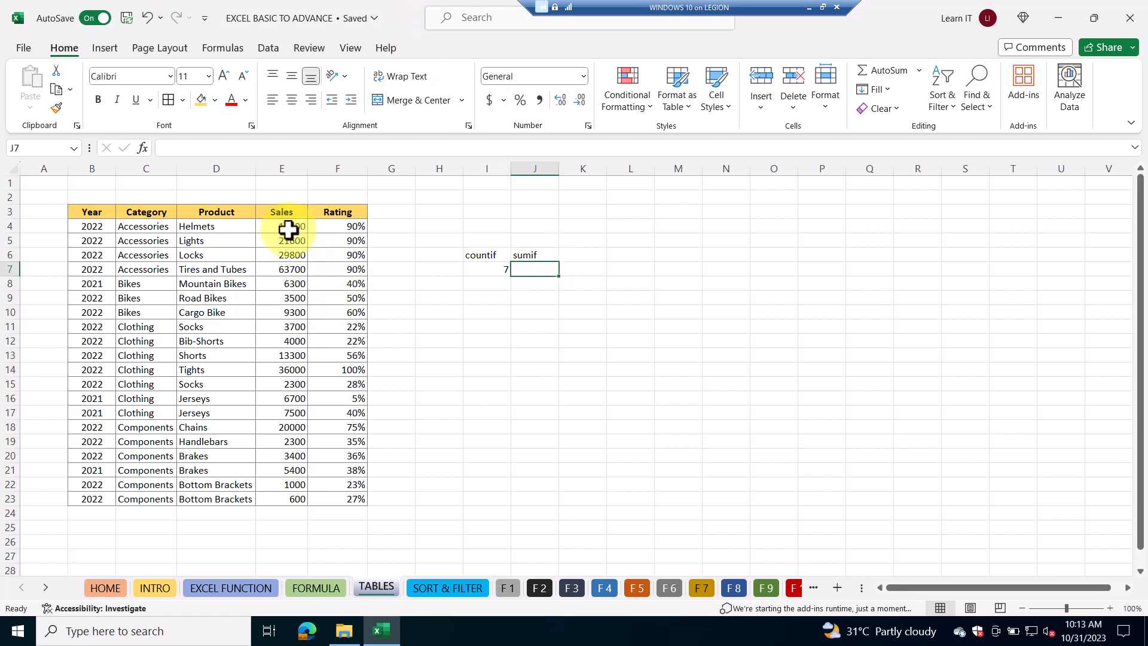
Examine the Sales column against the Year column, highlighting the sales cells that belong to 2022.
{"action": "left_click_drag", "start_coordinate": [288, 228], "coordinate": [275, 496]}
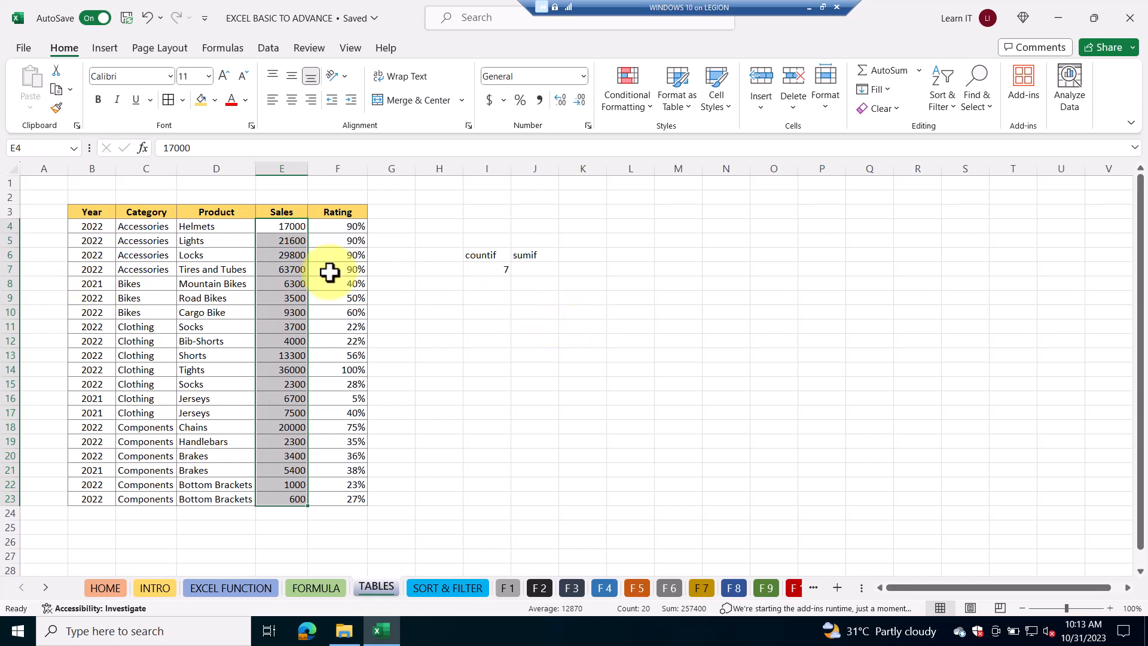
{"action": "left_click_drag", "start_coordinate": [94, 226], "coordinate": [91, 267]}
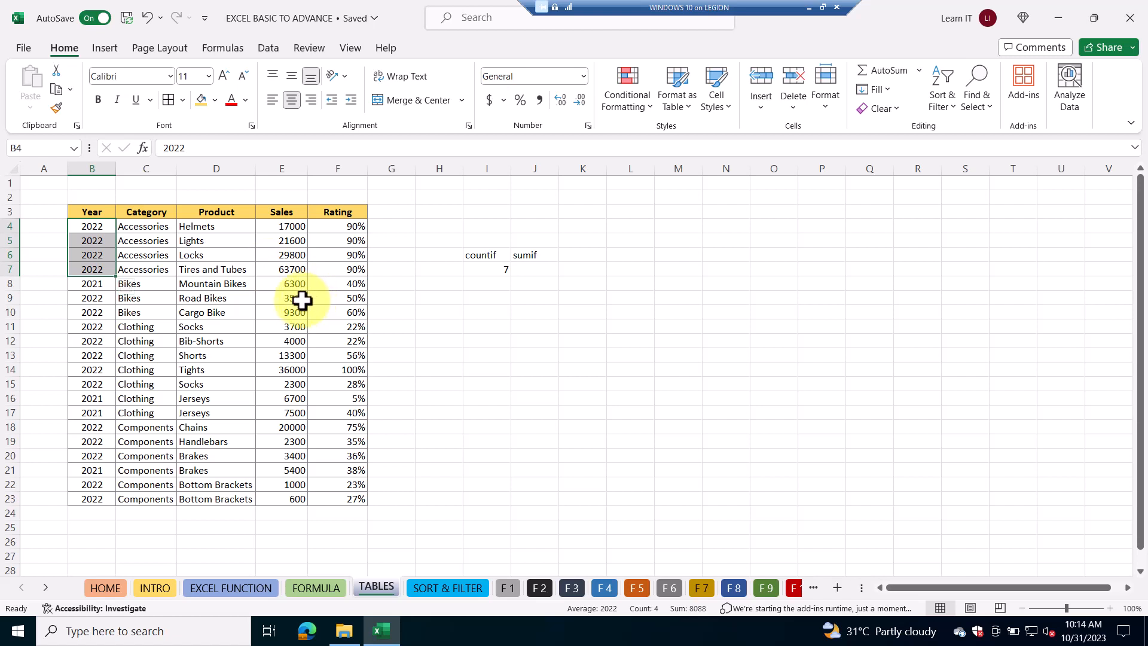
{"action": "left_click", "coordinate": [536, 268]}
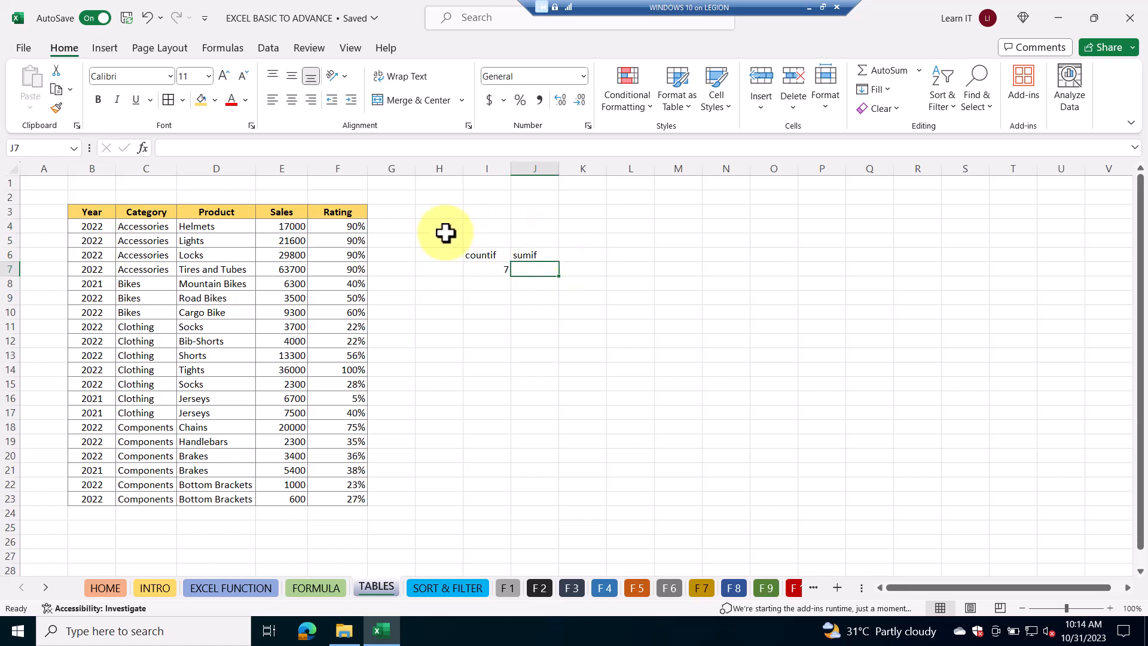
{"action": "left_click_drag", "start_coordinate": [282, 228], "coordinate": [285, 441]}
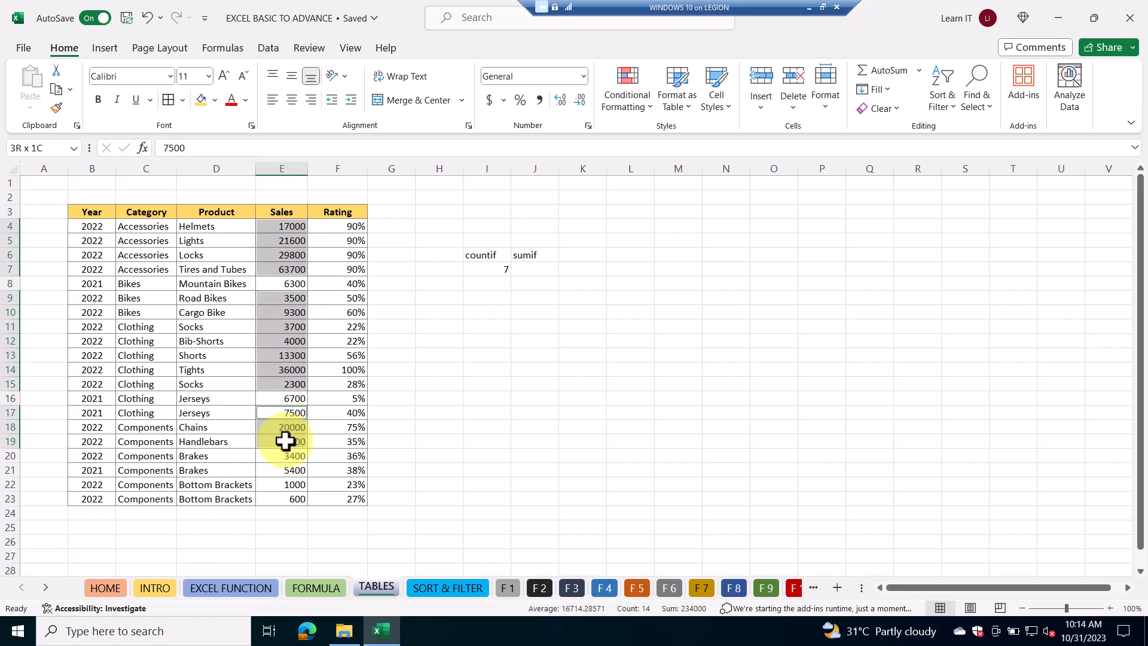
{"action": "left_click", "coordinate": [519, 357]}
Enter a SUMIF formula in J7 with range B4:B23, criterion "2022" and sum range E4:E23.
{"action": "left_click", "coordinate": [544, 269]}
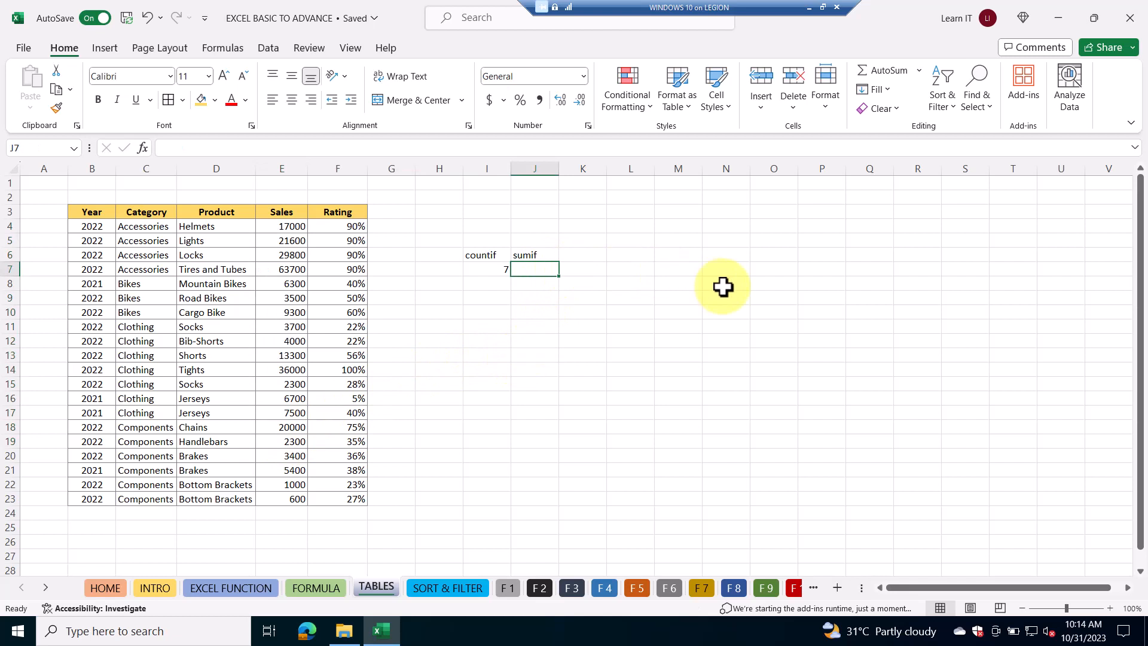
{"action": "type", "text": "=s"}
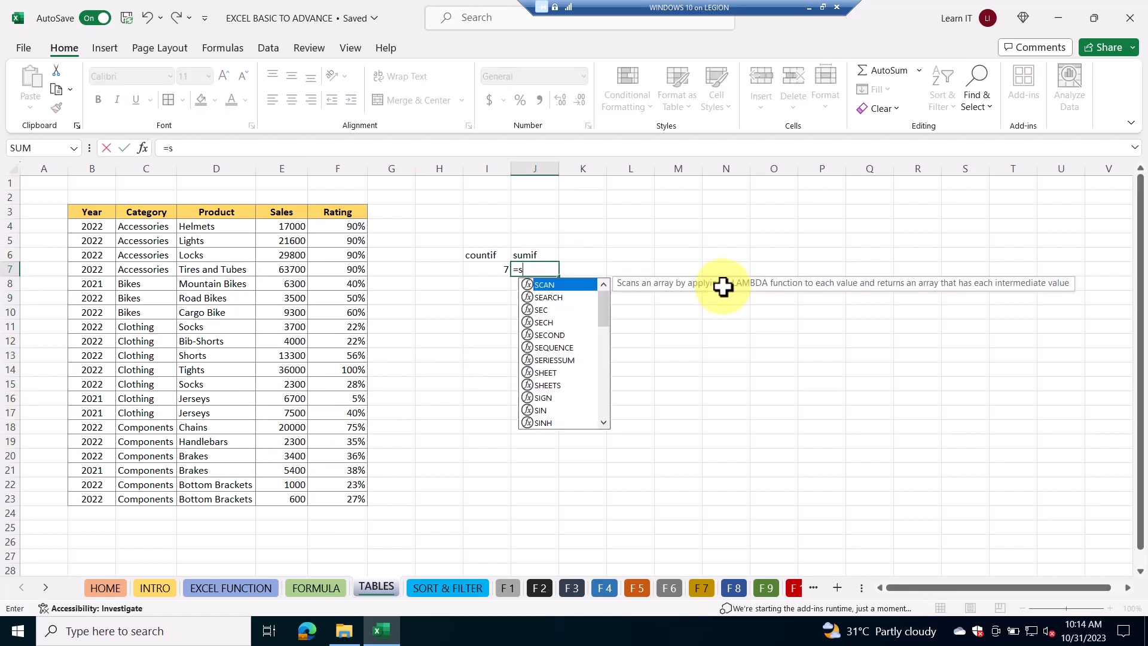
{"action": "type", "text": "umif"}
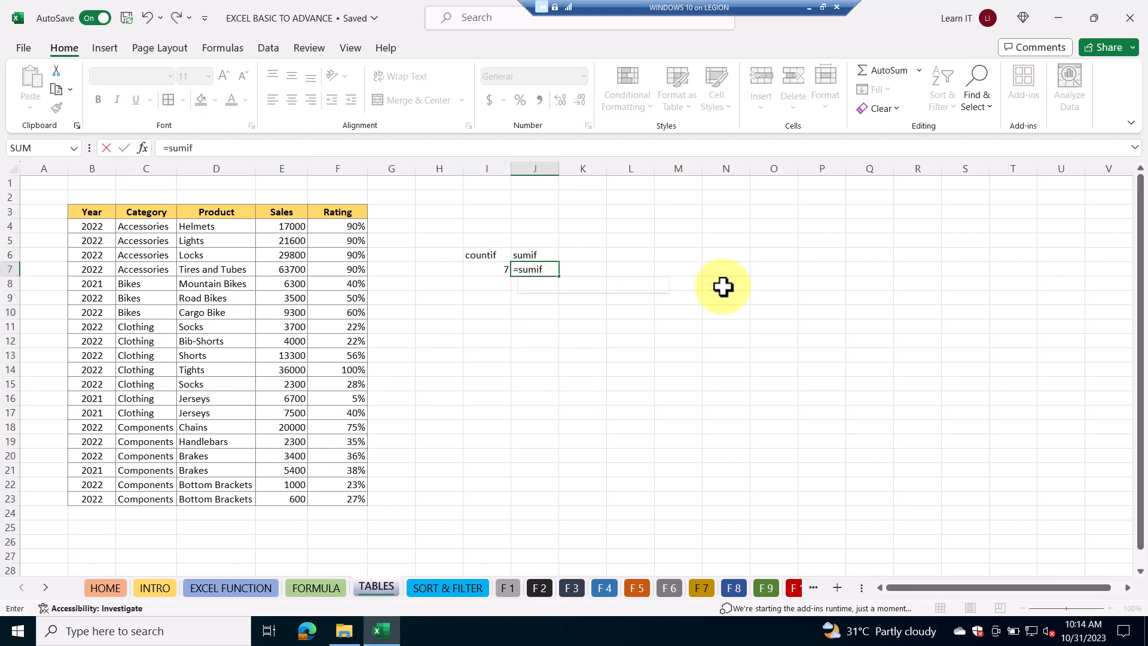
{"action": "type", "text": "("}
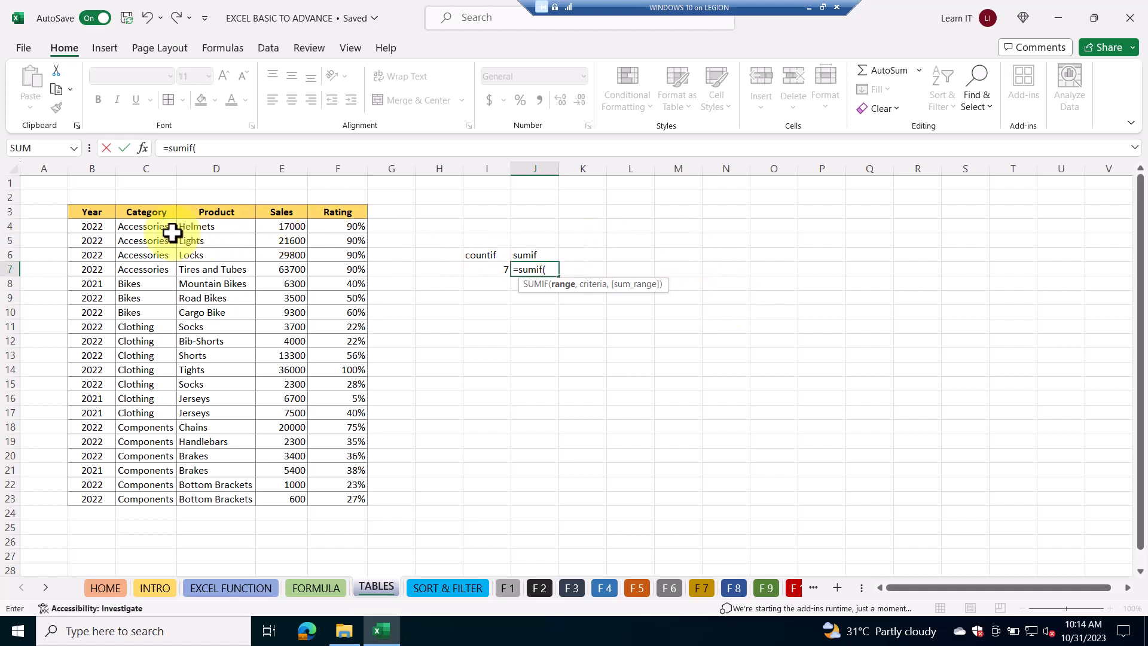
{"action": "left_click_drag", "start_coordinate": [98, 228], "coordinate": [92, 500]}
{"action": "type", "text": ",\"202"}
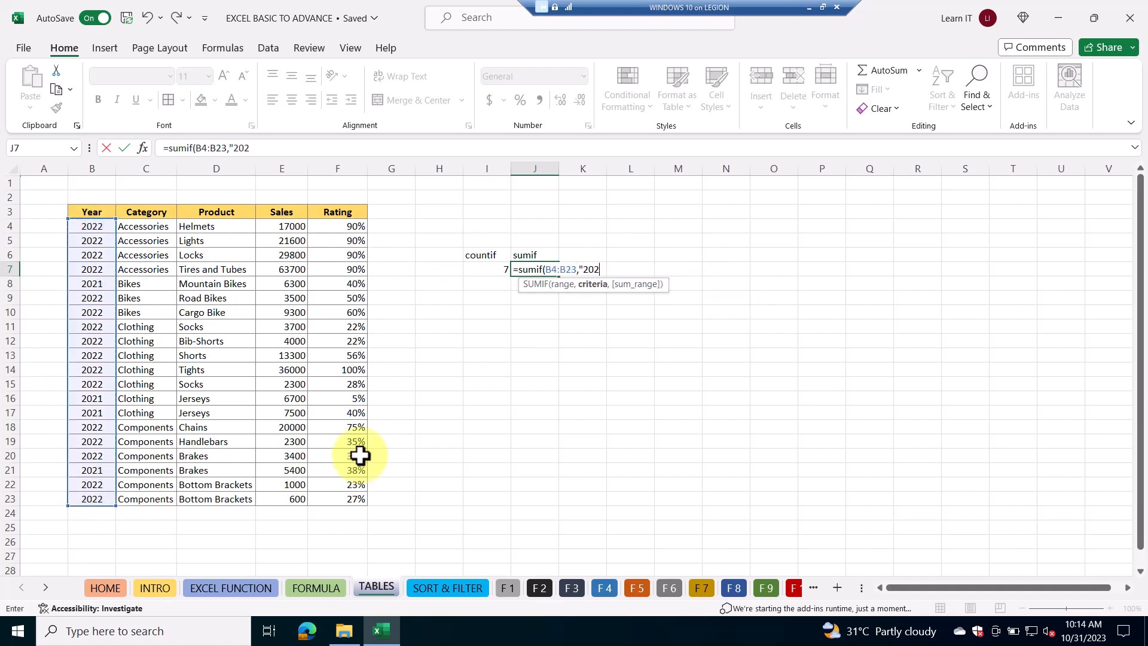
{"action": "type", "text": "2\","}
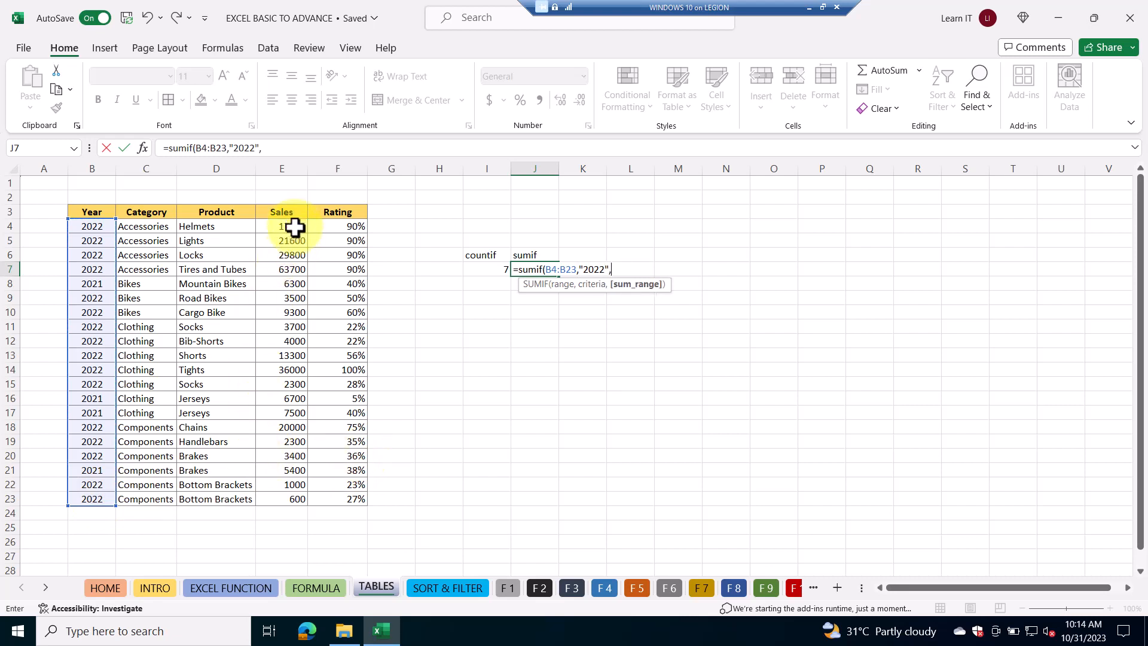
{"action": "left_click_drag", "start_coordinate": [294, 227], "coordinate": [295, 497]}
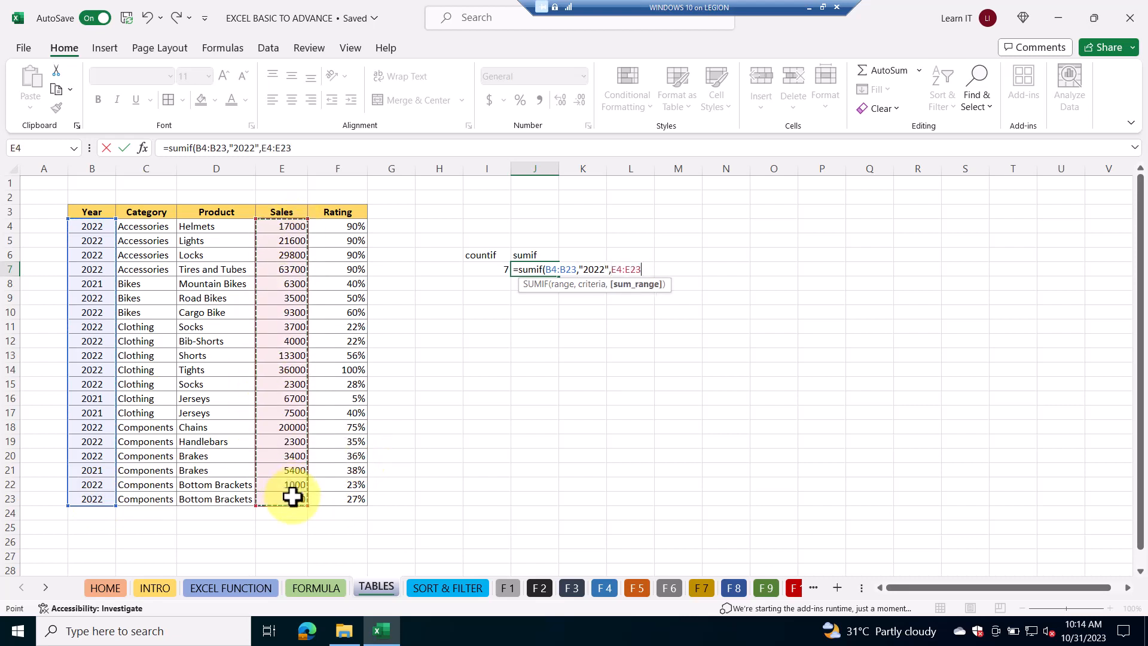
{"action": "key", "text": "Return"}
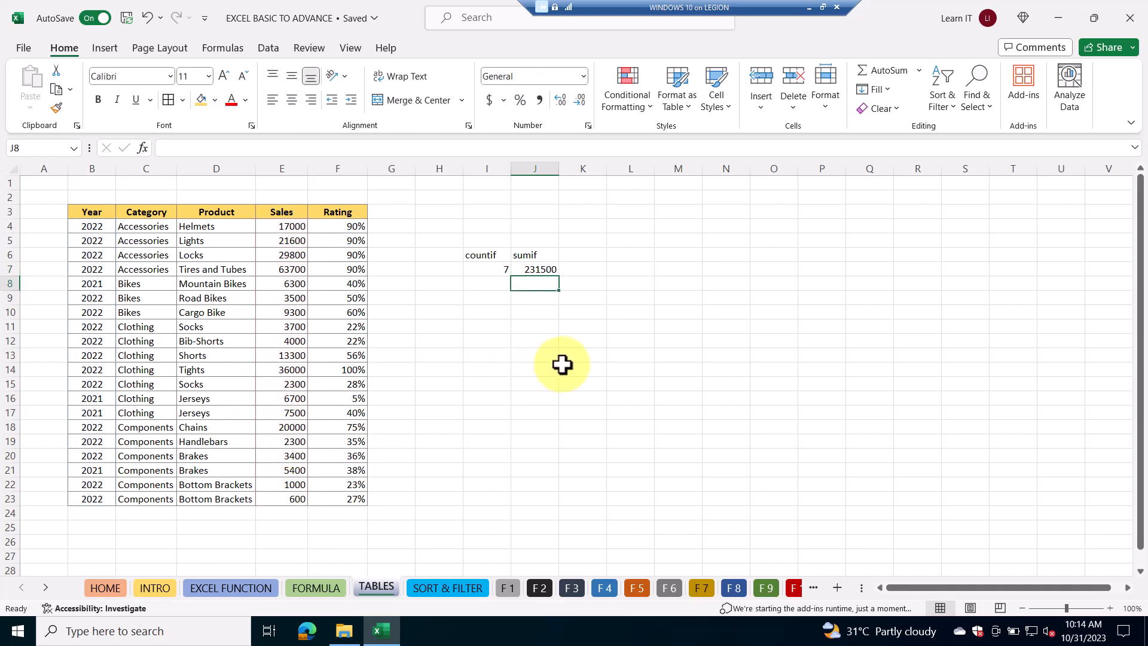
Review the arguments of the SUMIF formula in J7 without changing it.
{"action": "left_click", "coordinate": [545, 269]}
{"action": "double_click", "coordinate": [544, 269]}
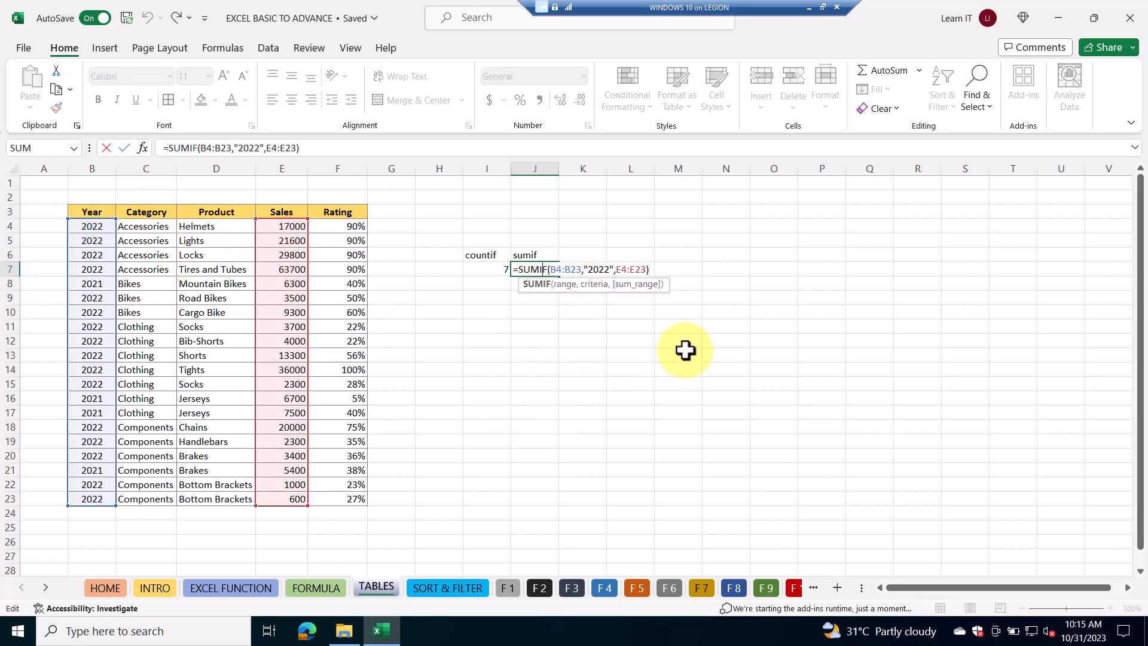
{"action": "key", "text": "Escape"}
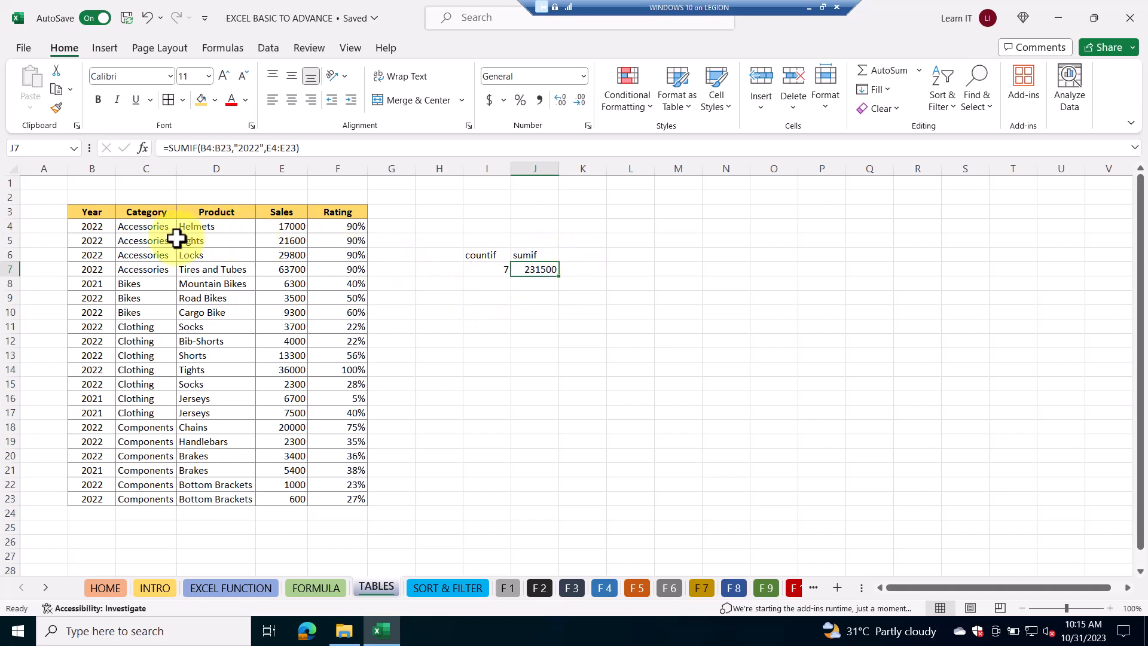
Enter an AVERAGEIF formula in K7 with range B4:B23, criterion "2022" and average range E4:E23.
{"action": "left_click", "coordinate": [586, 253]}
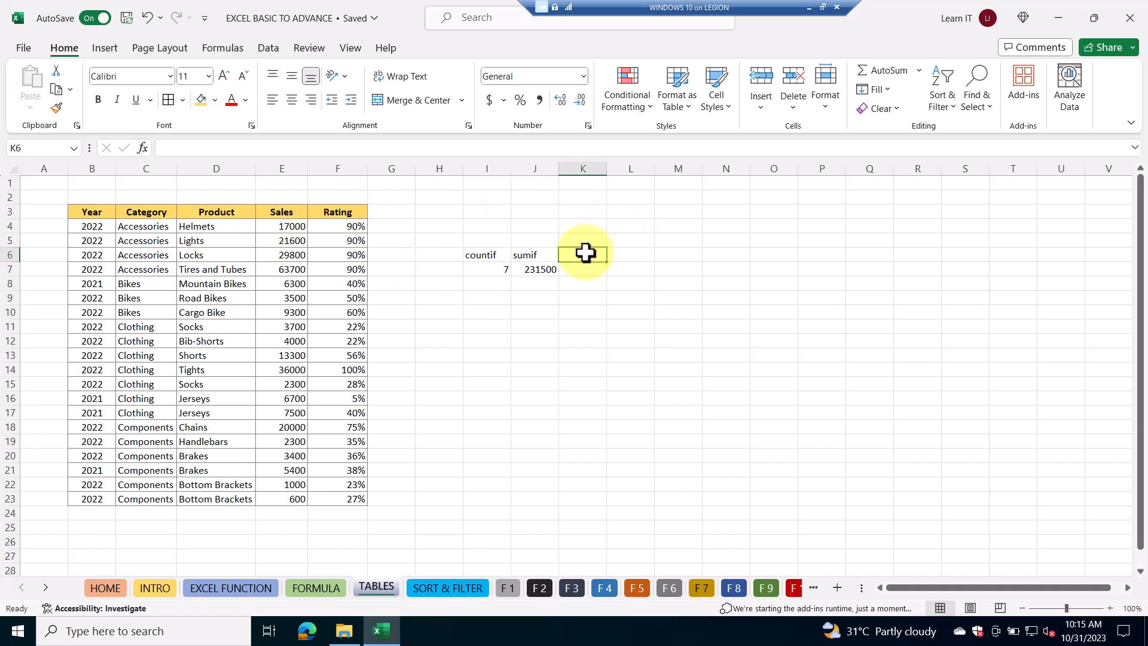
{"action": "key", "text": "Down"}
{"action": "type", "text": "=aver"}
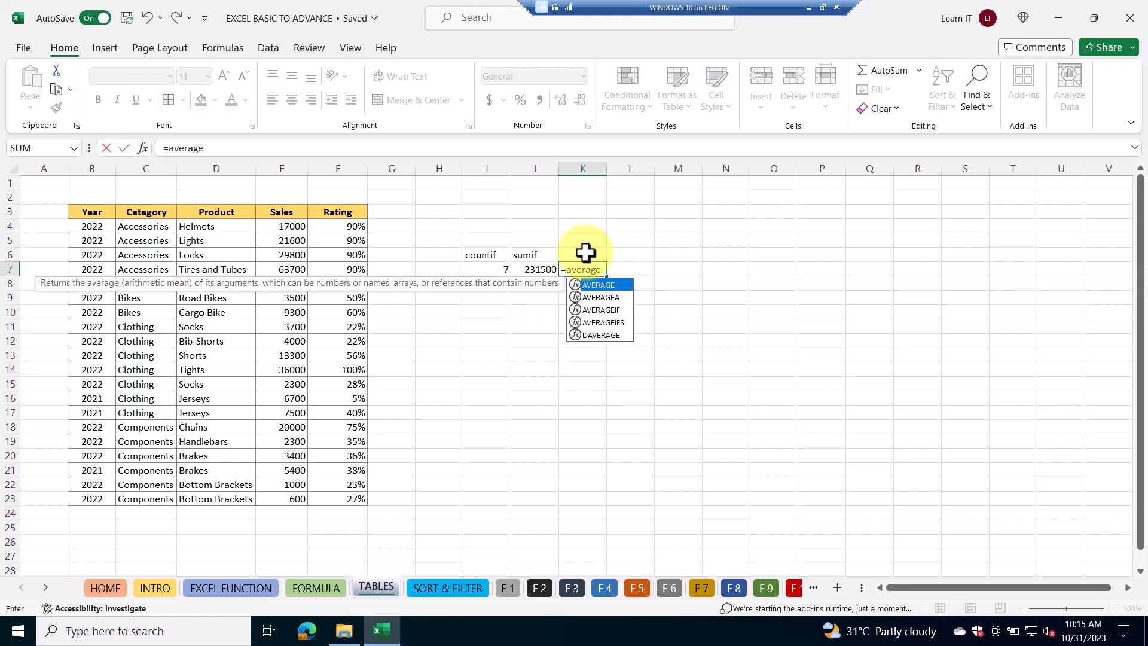
{"action": "type", "text": "ageif("}
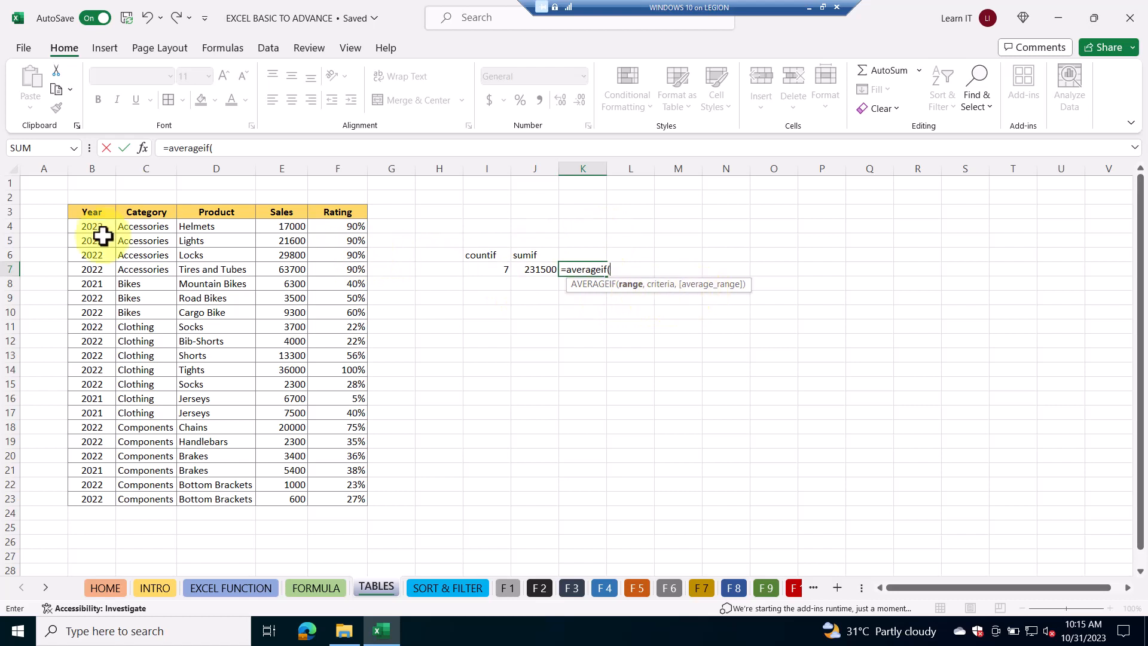
{"action": "left_click_drag", "start_coordinate": [85, 232], "coordinate": [84, 499]}
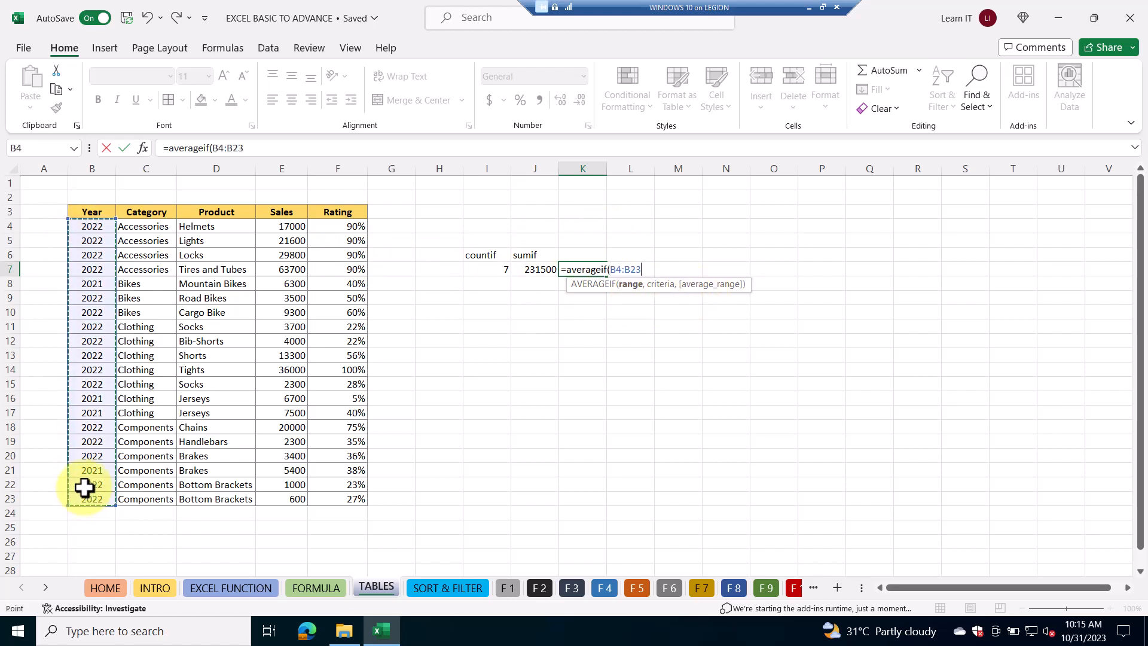
{"action": "type", "text": ",\"2022"}
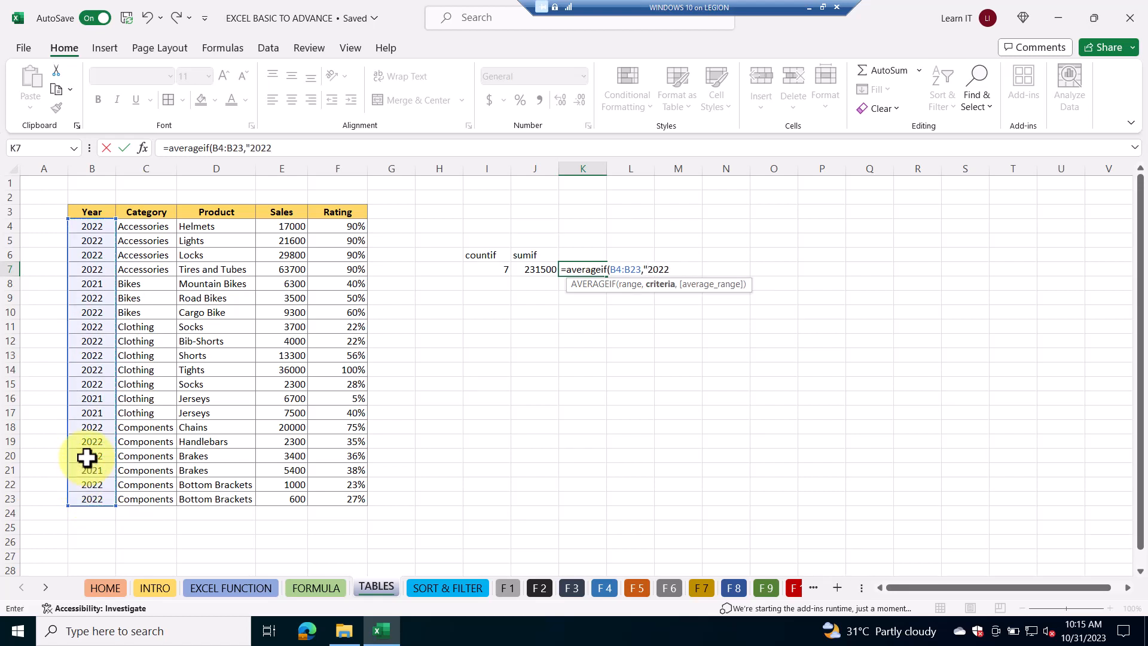
{"action": "type", "text": "\","}
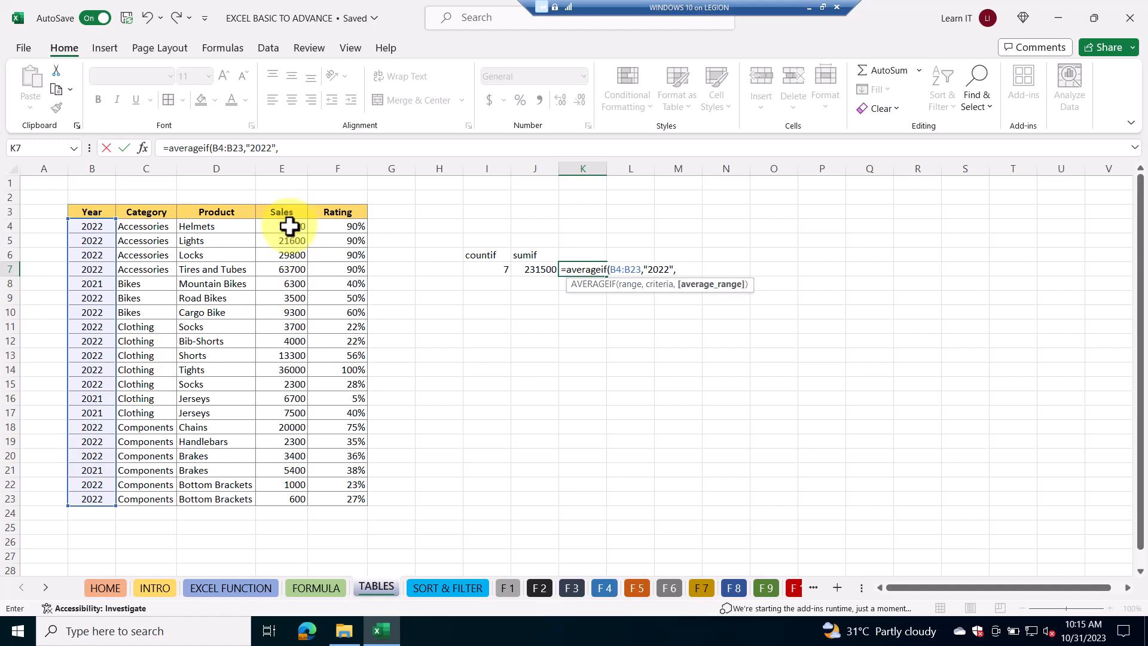
{"action": "left_click_drag", "start_coordinate": [290, 226], "coordinate": [272, 492]}
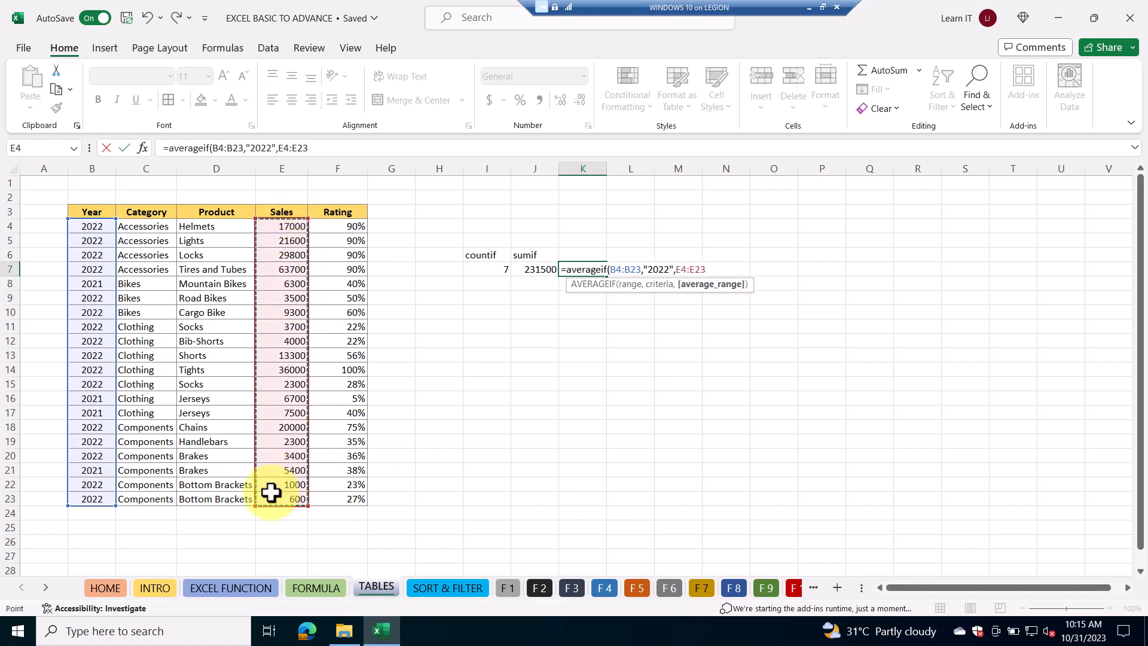
{"action": "key", "text": "Return"}
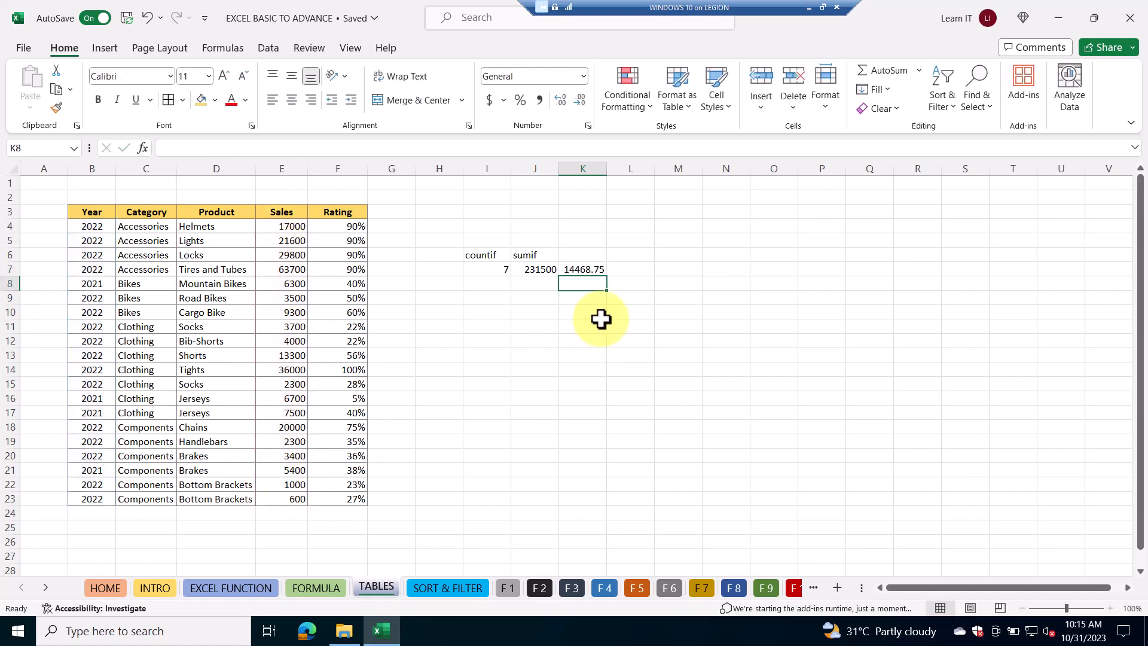
{"action": "left_click", "coordinate": [585, 264]}
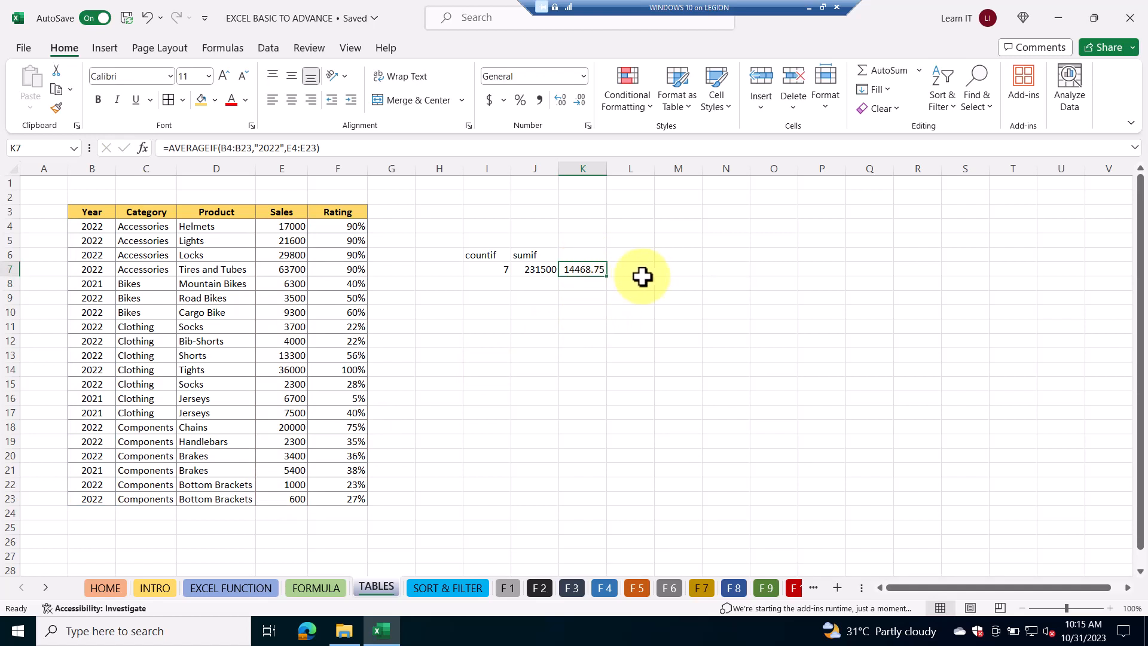
Enter the heading "aaverageif" in K6 and select the three formula results in I7:K7.
{"action": "left_click", "coordinate": [577, 252]}
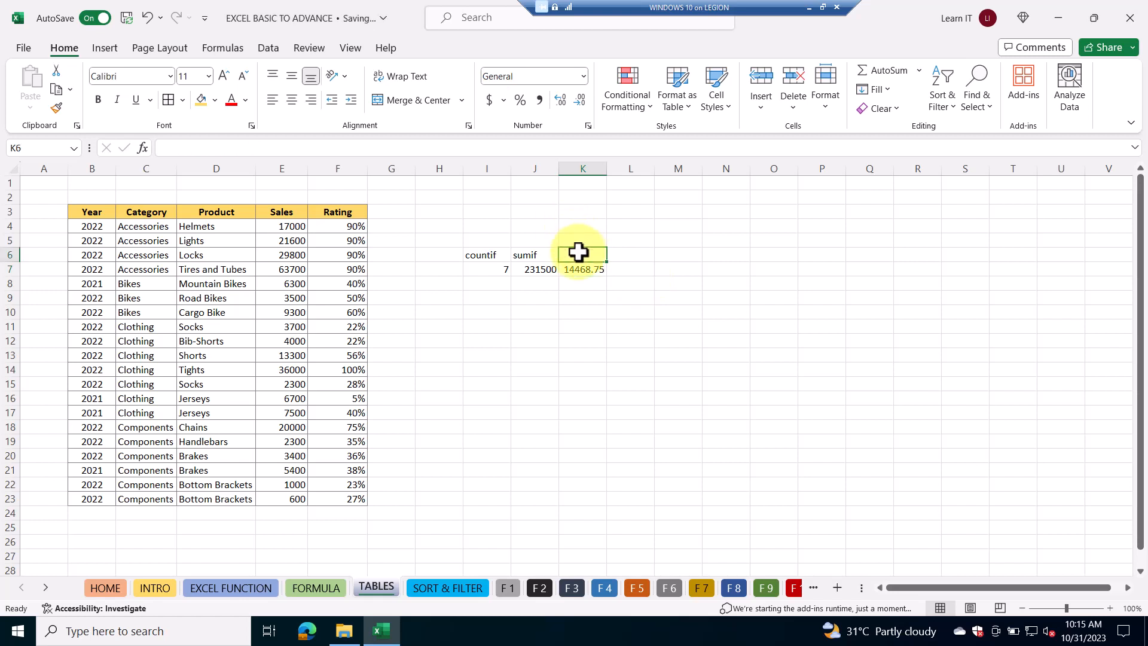
{"action": "type", "text": "aaveragei"}
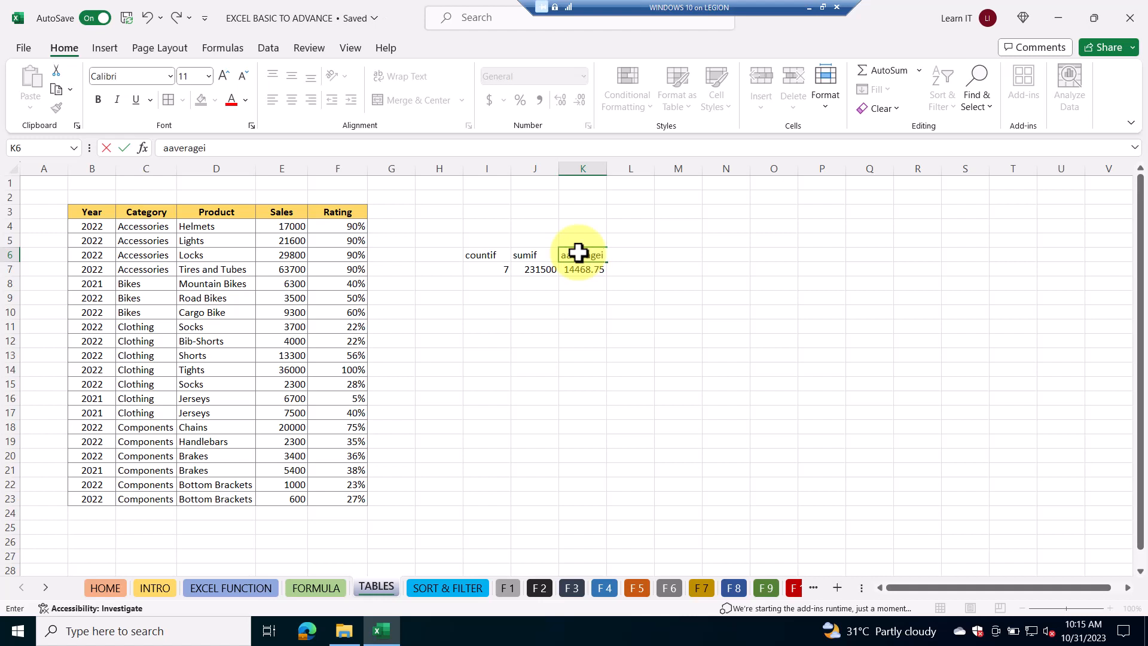
{"action": "type", "text": "f"}
{"action": "left_click", "coordinate": [592, 297]}
{"action": "left_click_drag", "start_coordinate": [492, 268], "coordinate": [598, 268]}
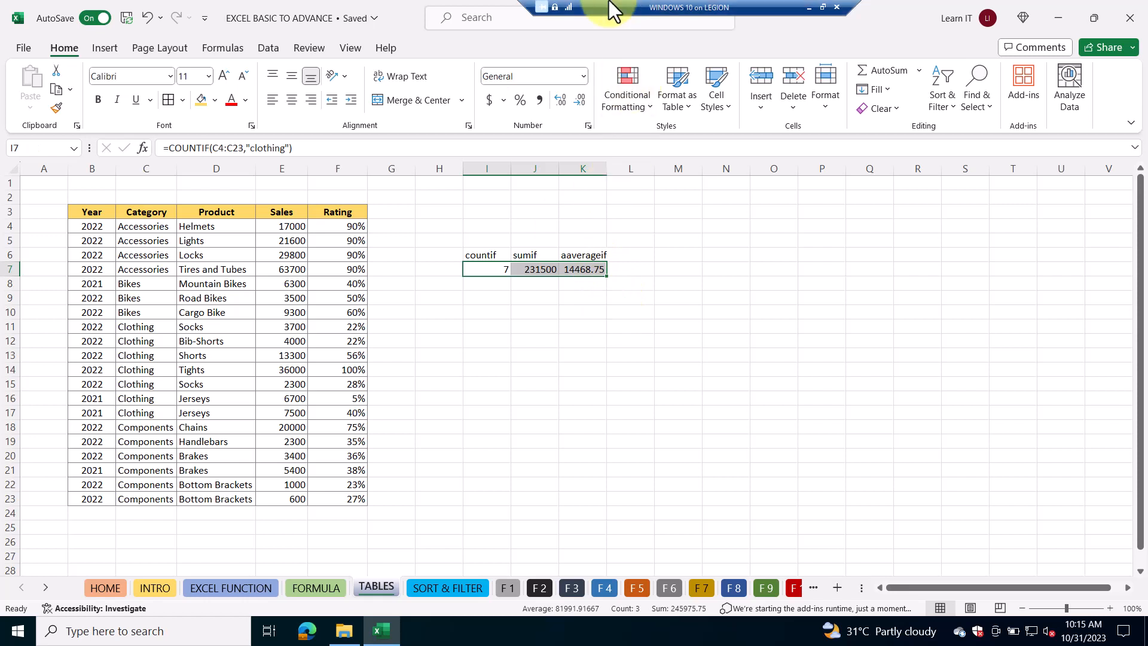
Correct the heading in K6 to read "averageif" by removing the extra letter.
{"action": "left_click", "coordinate": [582, 254]}
{"action": "double_click", "coordinate": [572, 256]}
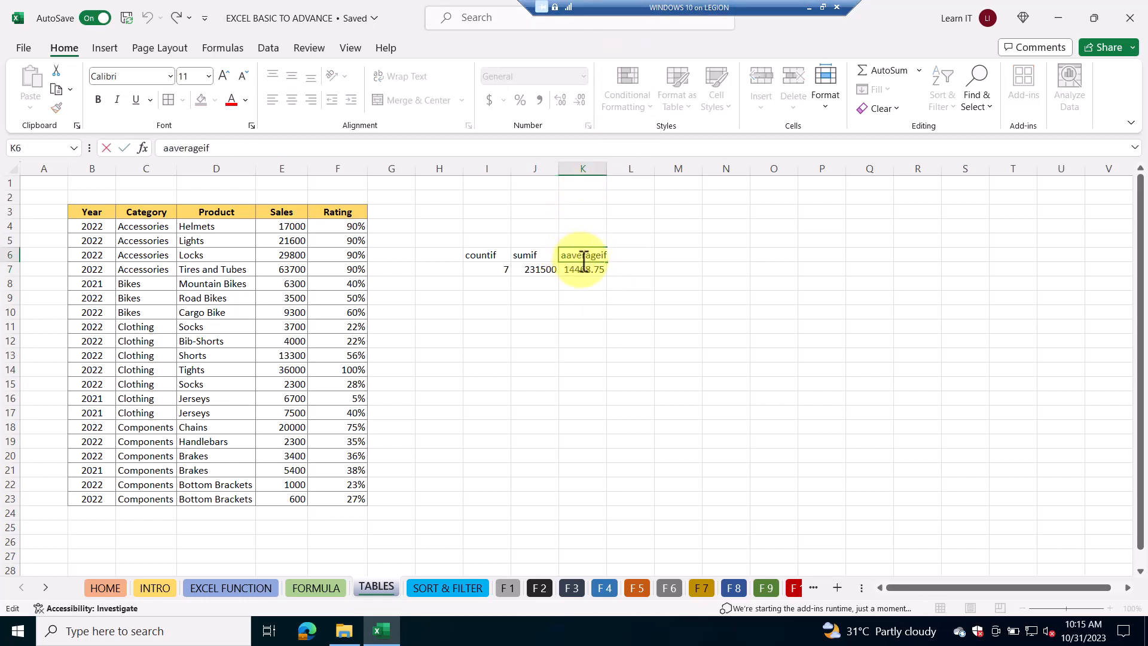
{"action": "key", "text": "Left"}
{"action": "key", "text": "Left"}
{"action": "key", "text": "Left"}
{"action": "key", "text": "BackSpace"}
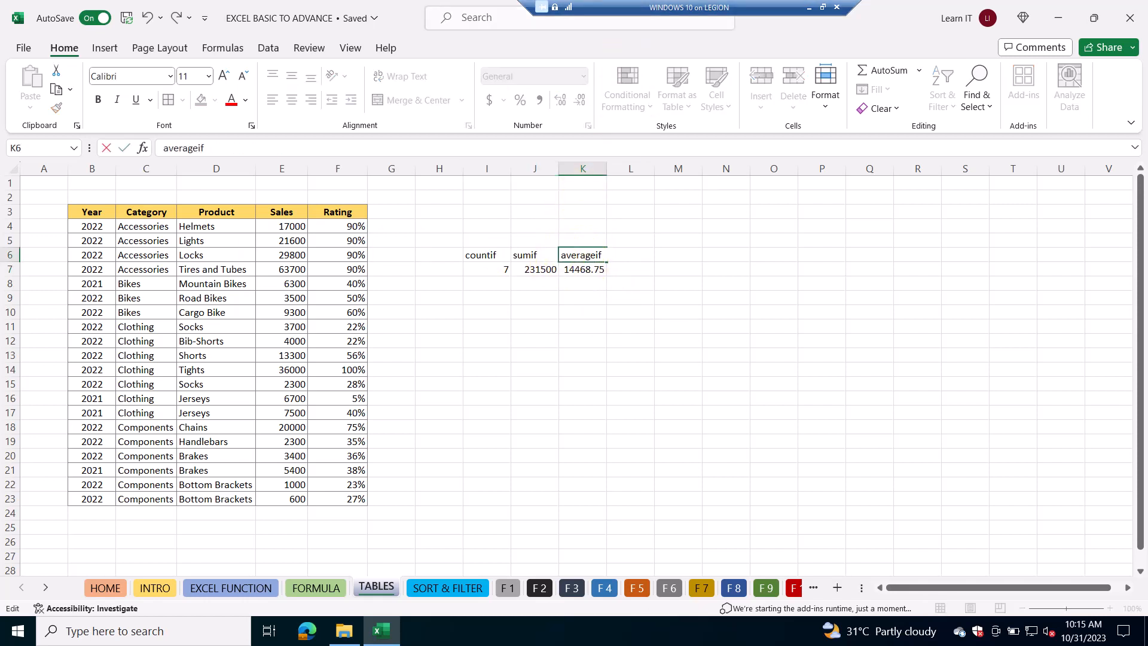